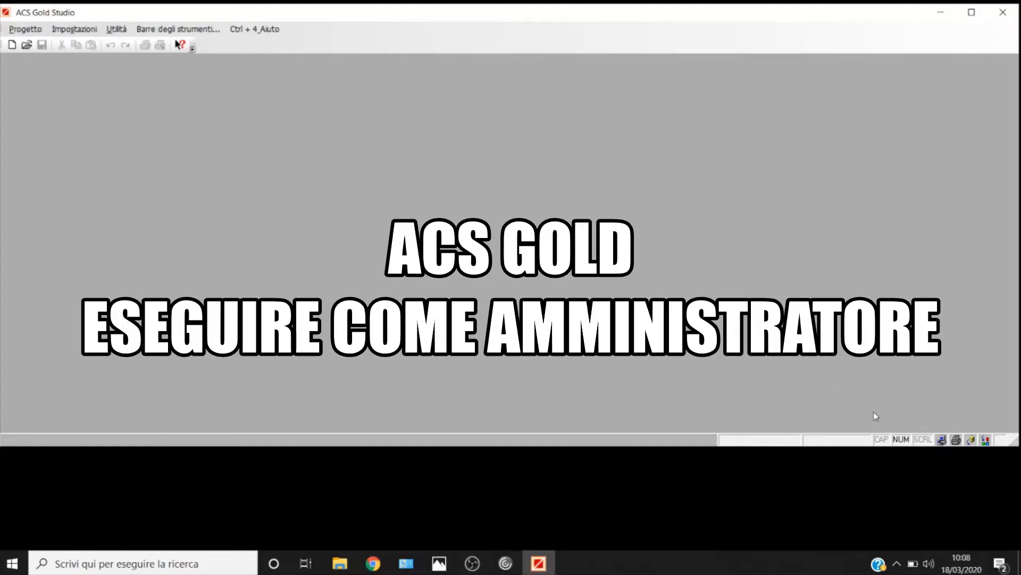
Open the parameter database and browse the Etichette types around L33 - KST PC 100 x 60.
{"action": "left_click", "coordinate": [972, 439]}
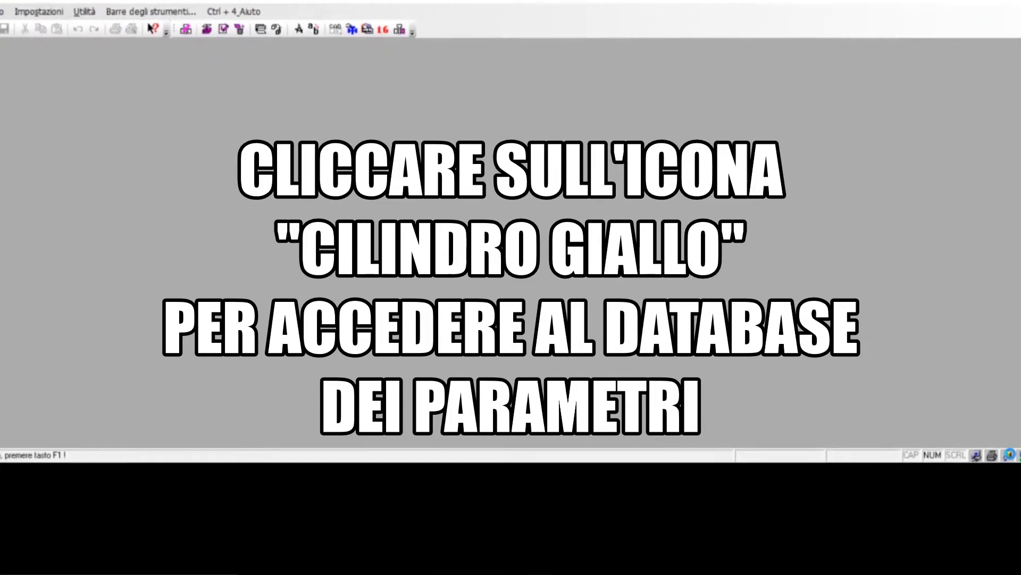
{"action": "left_click", "coordinate": [1011, 454]}
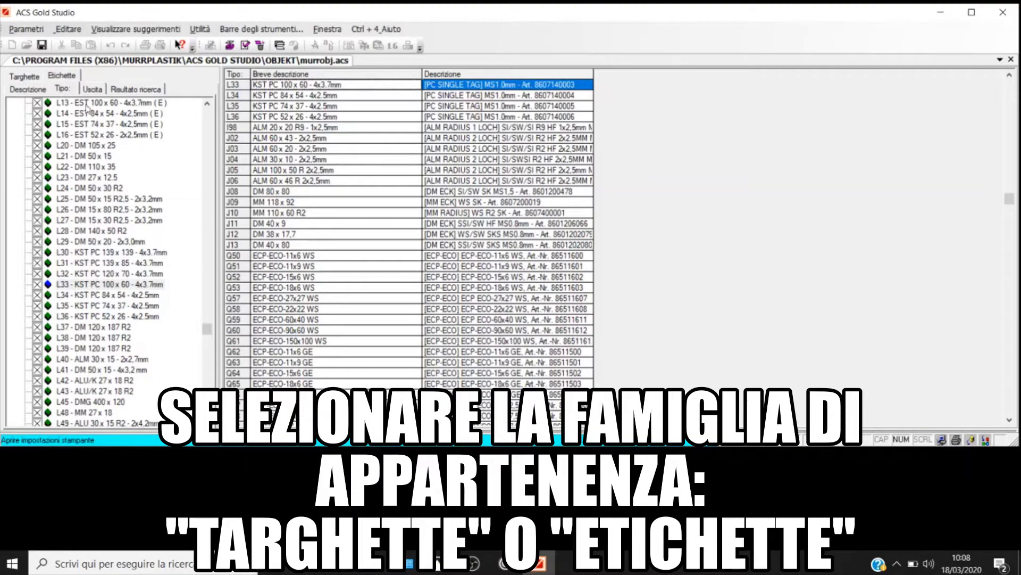
{"action": "scroll", "coordinate": [112, 188], "scroll_direction": "up", "scroll_amount": 1}
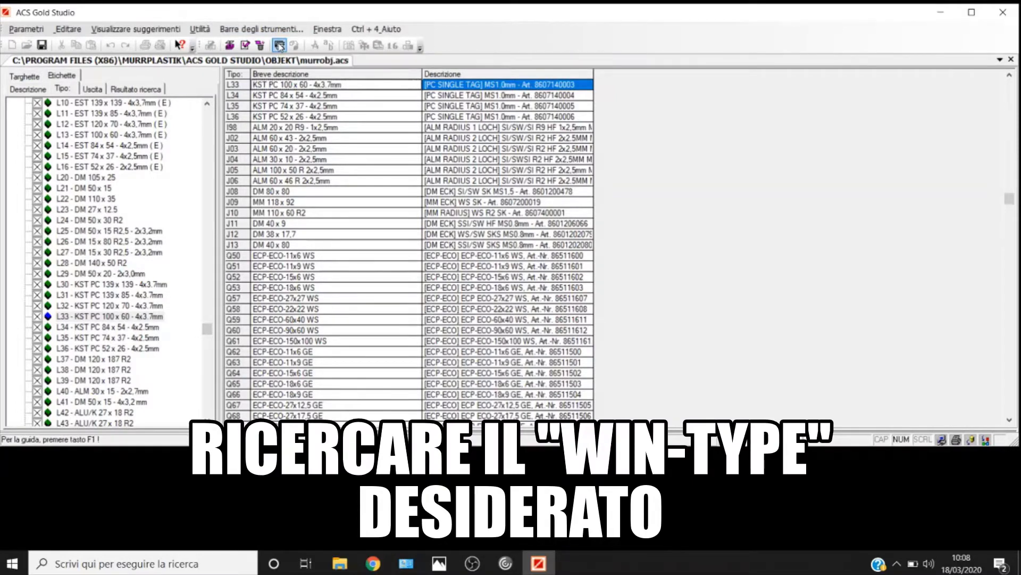
{"action": "left_click", "coordinate": [280, 46]}
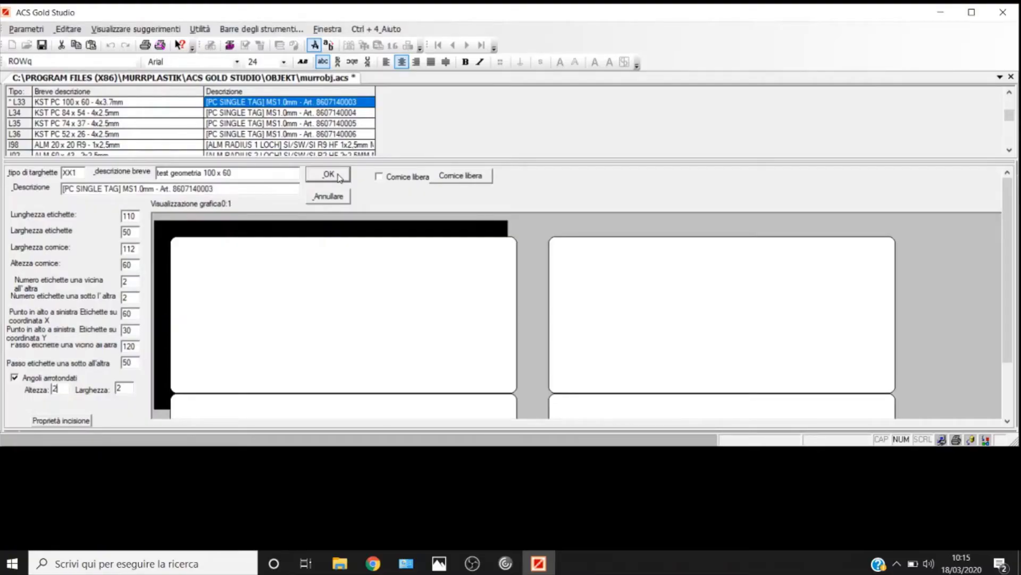
Accept the XX1 label geometry, set its draft type to Utente and open it in the label editor.
{"action": "left_click", "coordinate": [329, 175]}
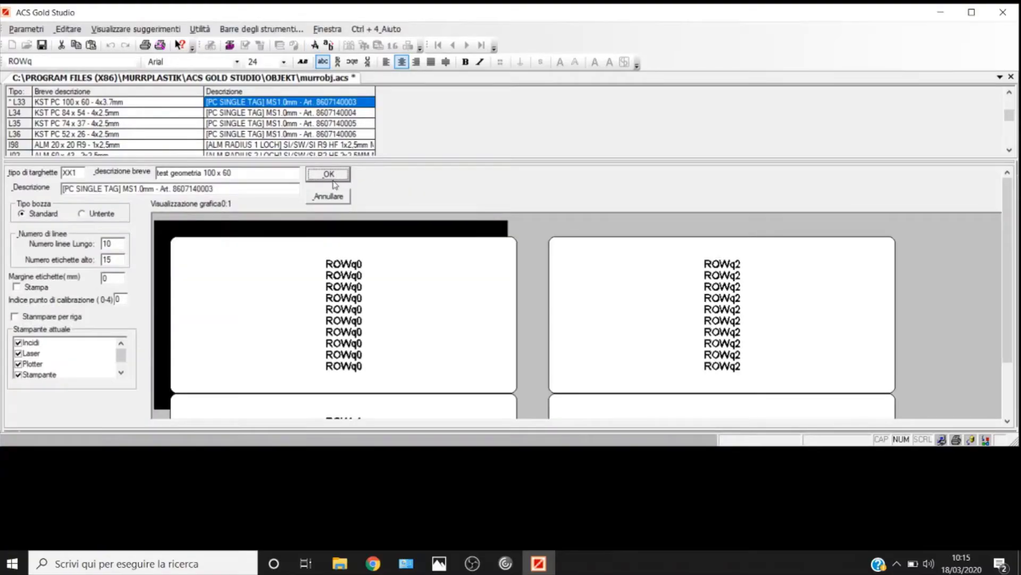
{"action": "left_click", "coordinate": [81, 214]}
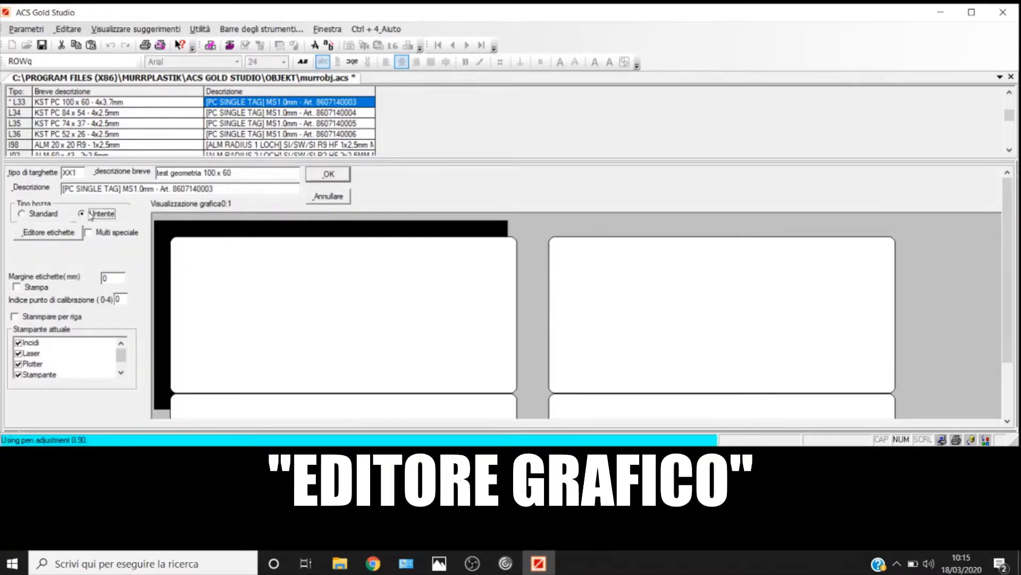
{"action": "left_click", "coordinate": [57, 235]}
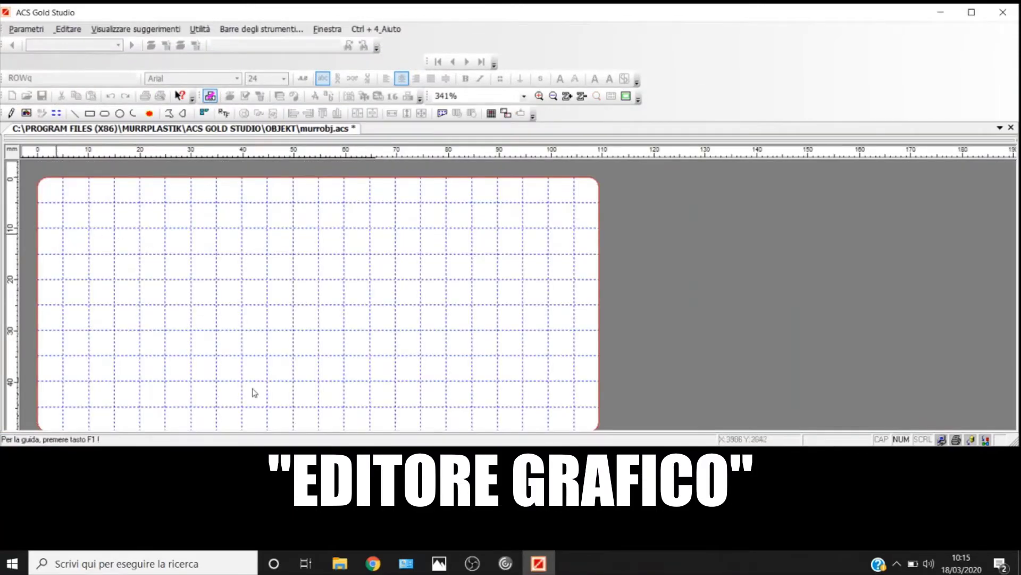
{"action": "left_click_drag", "start_coordinate": [277, 446], "coordinate": [274, 469]}
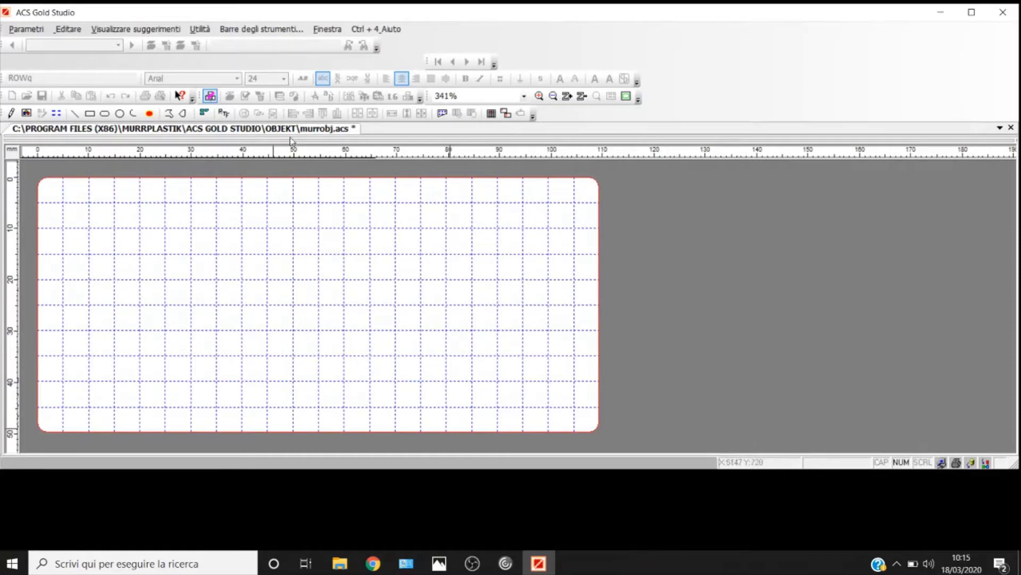
Start a matrix of fields on the label with 5 fields per row and 3 per column.
{"action": "left_click", "coordinate": [203, 114]}
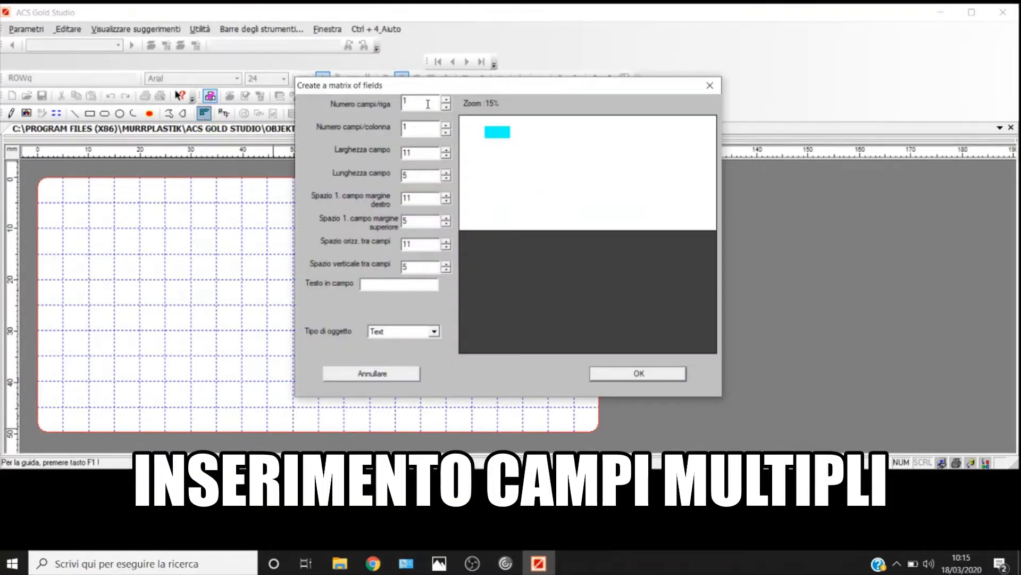
{"action": "left_click_drag", "start_coordinate": [420, 102], "coordinate": [401, 103]}
{"action": "type", "text": "5"}
{"action": "left_click_drag", "start_coordinate": [418, 126], "coordinate": [387, 123]}
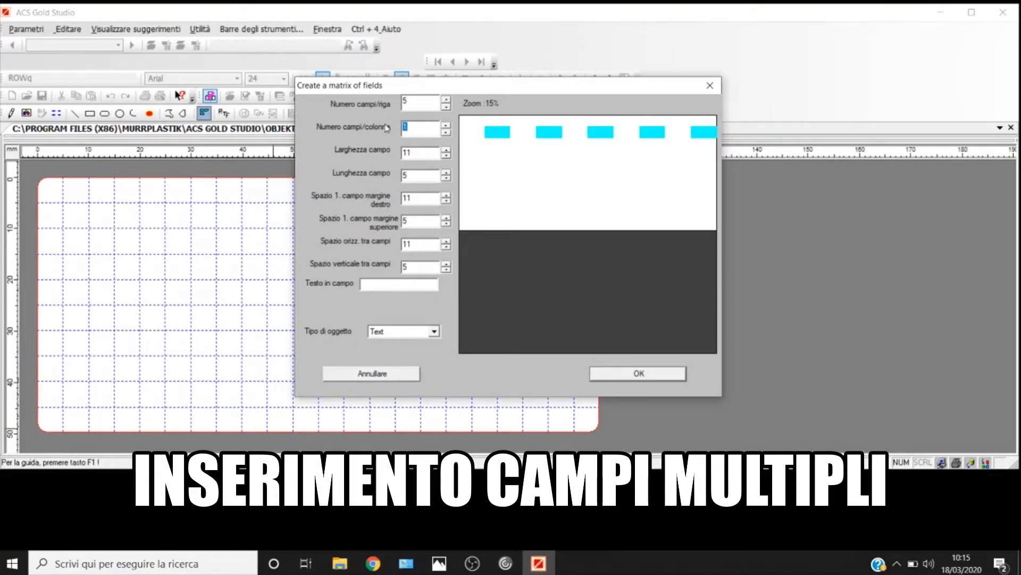
{"action": "type", "text": "3"}
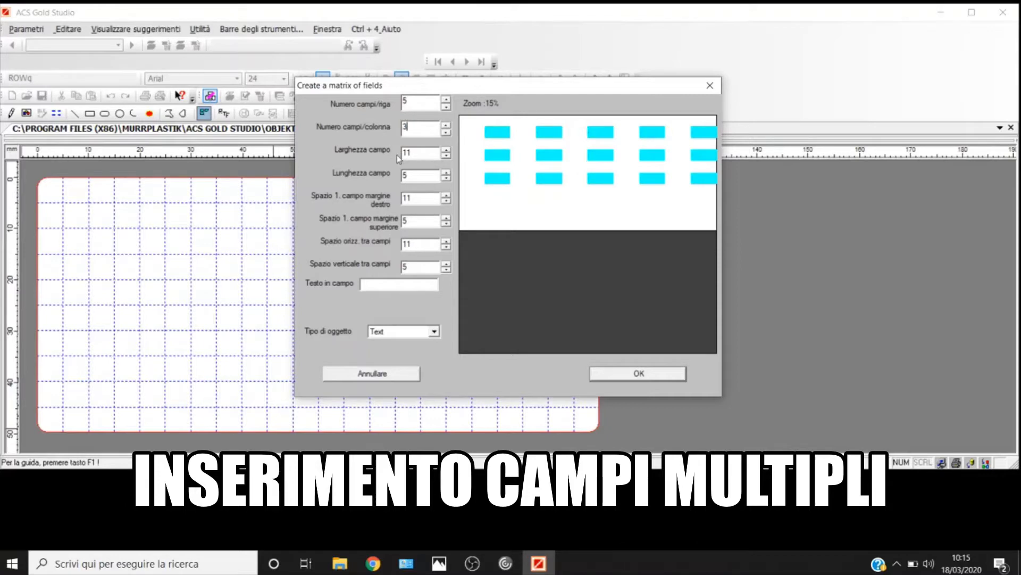
Set the matrix field width to 15 and the field length to 10.
{"action": "left_click", "coordinate": [421, 153]}
{"action": "left_click_drag", "start_coordinate": [421, 153], "coordinate": [378, 154]}
{"action": "type", "text": "15"}
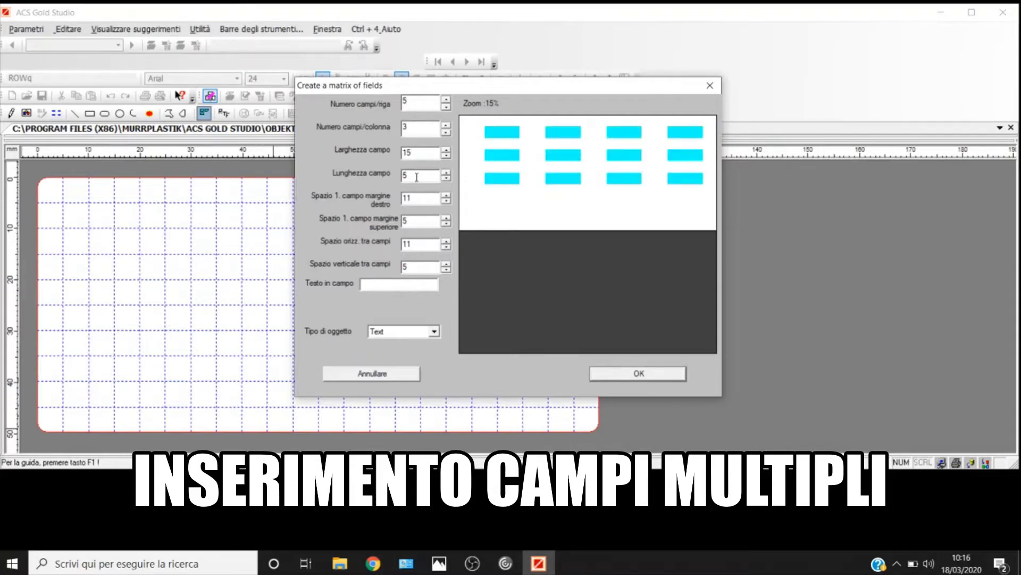
{"action": "left_click_drag", "start_coordinate": [426, 177], "coordinate": [403, 177]}
{"action": "type", "text": "10"}
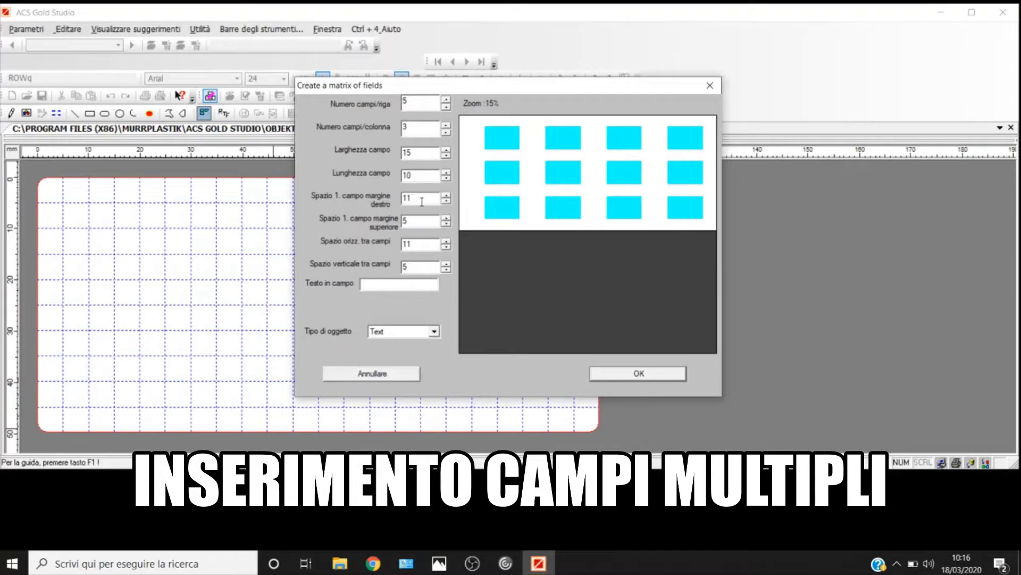
Set the first field's side margin (Spazio 1. campo margine destro) to 8.
{"action": "double_click", "coordinate": [408, 199]}
{"action": "type", "text": "6"}
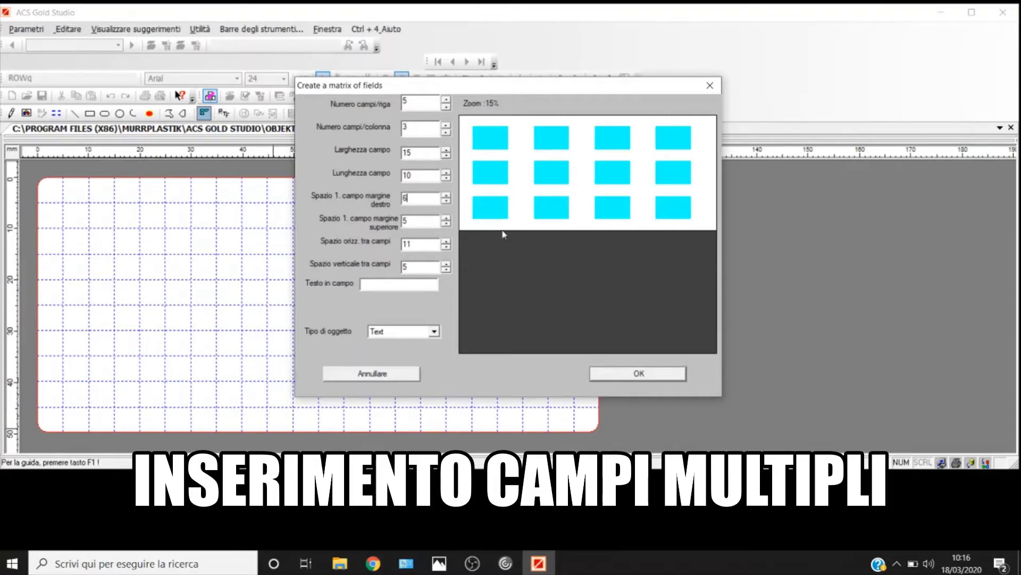
{"action": "double_click", "coordinate": [415, 199]}
{"action": "type", "text": "8"}
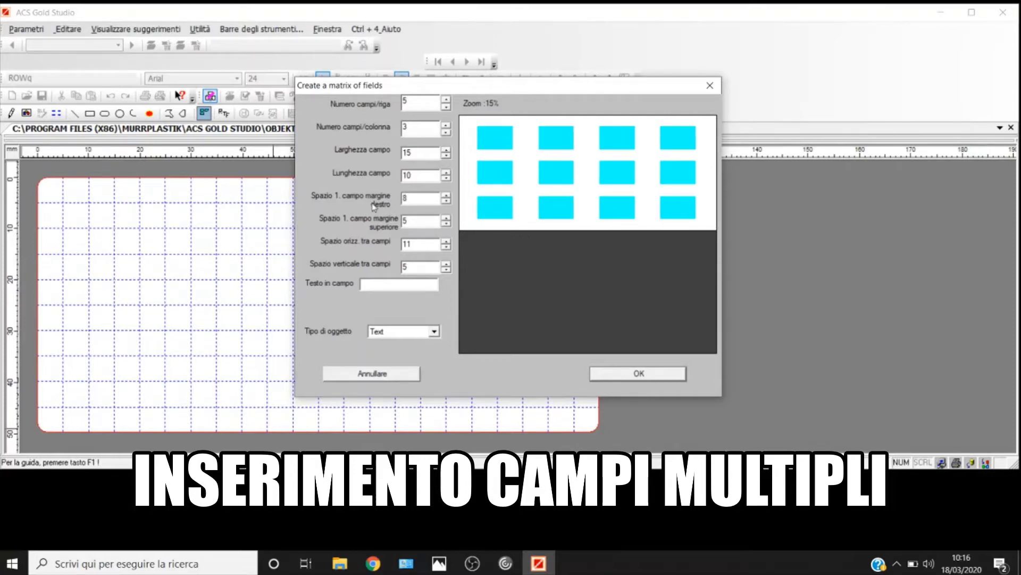
Set the horizontal spacing between the matrix fields to 5.
{"action": "double_click", "coordinate": [425, 222]}
{"action": "left_click", "coordinate": [420, 247]}
{"action": "double_click", "coordinate": [420, 247]}
{"action": "type", "text": "10"}
{"action": "left_click_drag", "start_coordinate": [420, 244], "coordinate": [366, 242]}
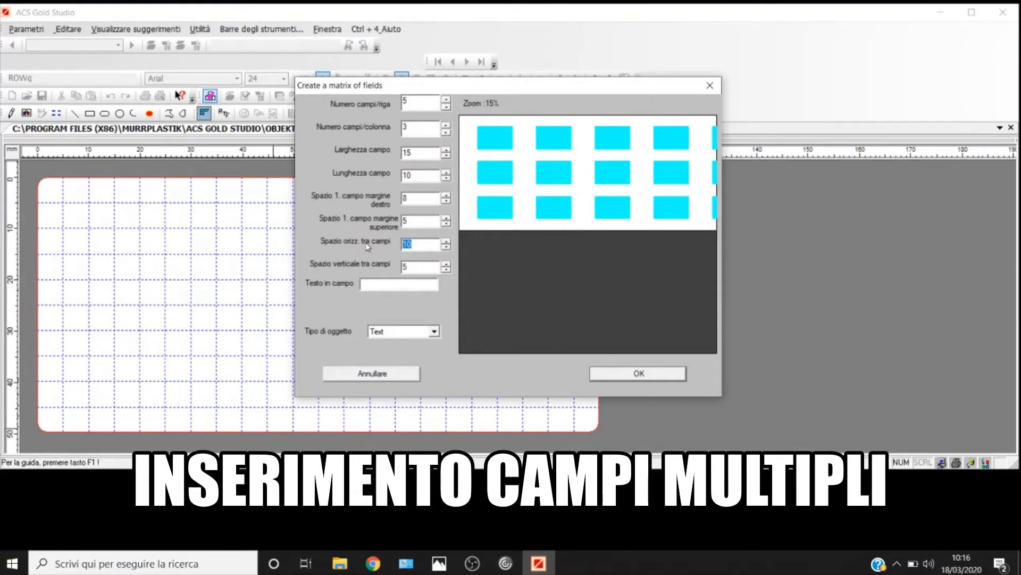
{"action": "type", "text": "5"}
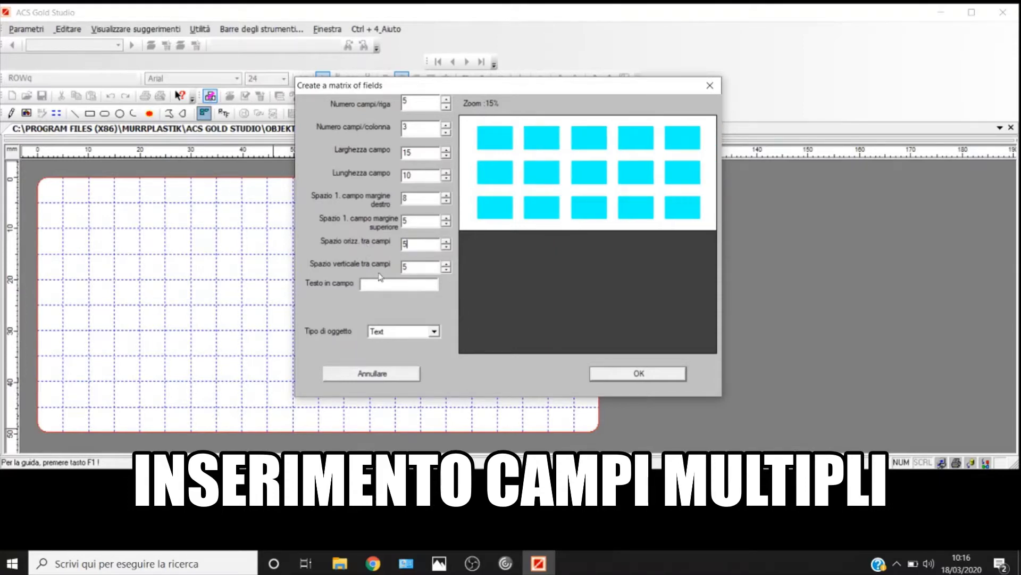
Set the vertical spacing between fields to 5 and create the matrix with object type Text.
{"action": "left_click_drag", "start_coordinate": [419, 267], "coordinate": [367, 264]}
{"action": "type", "text": "6"}
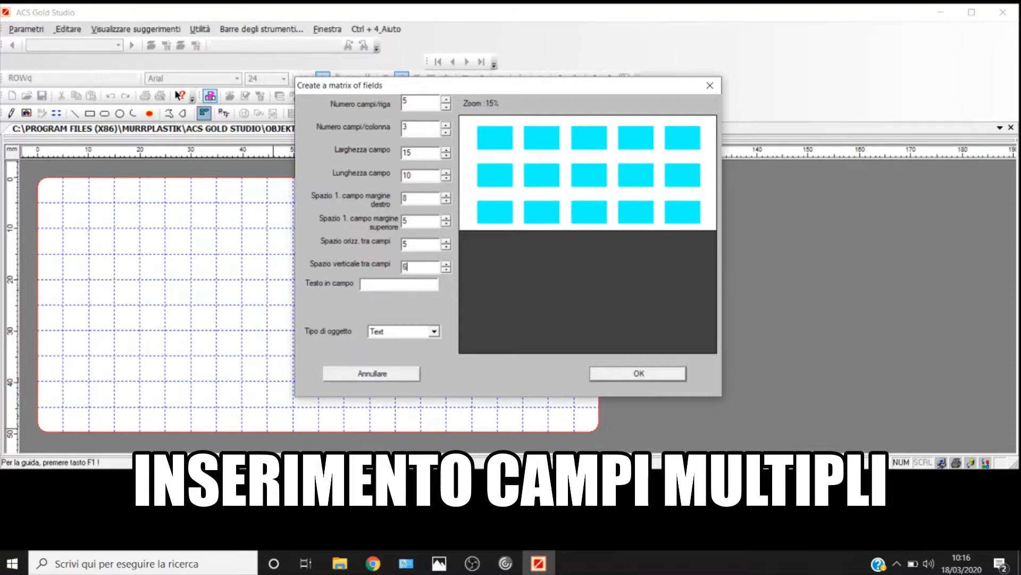
{"action": "type", "text": "5"}
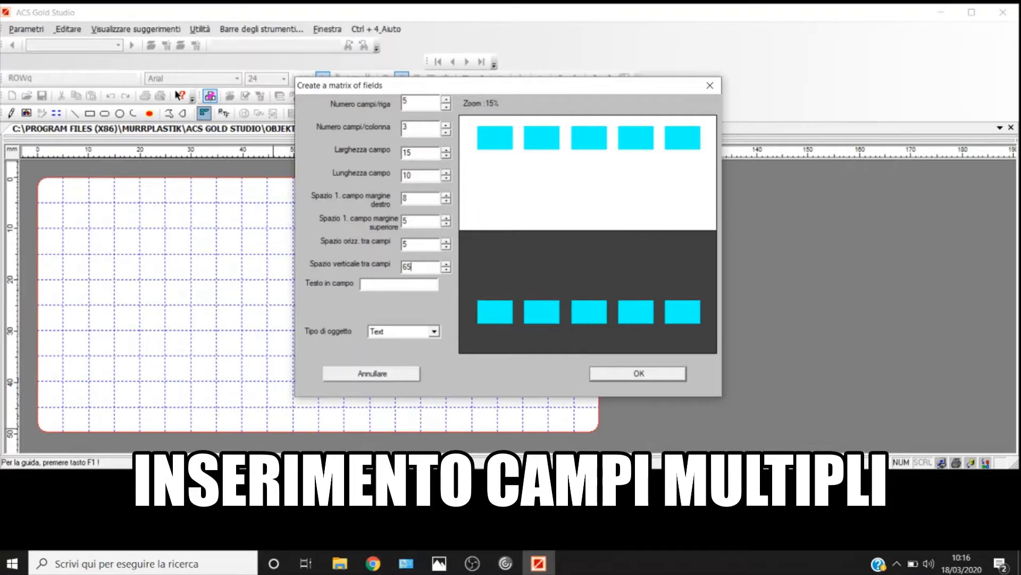
{"action": "key", "text": "BackSpace"}
{"action": "key", "text": "BackSpace"}
{"action": "type", "text": "5"}
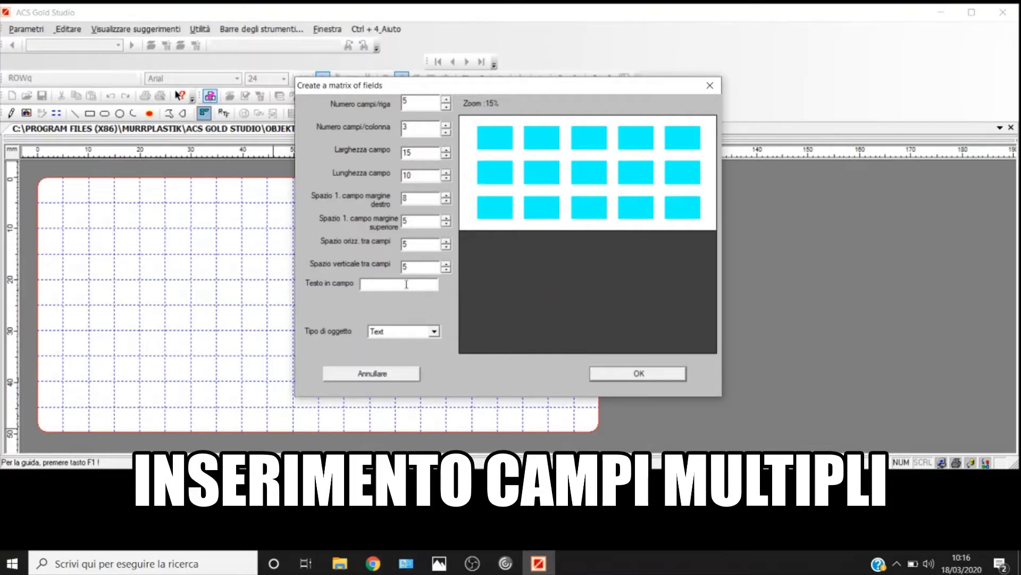
{"action": "left_click", "coordinate": [435, 331]}
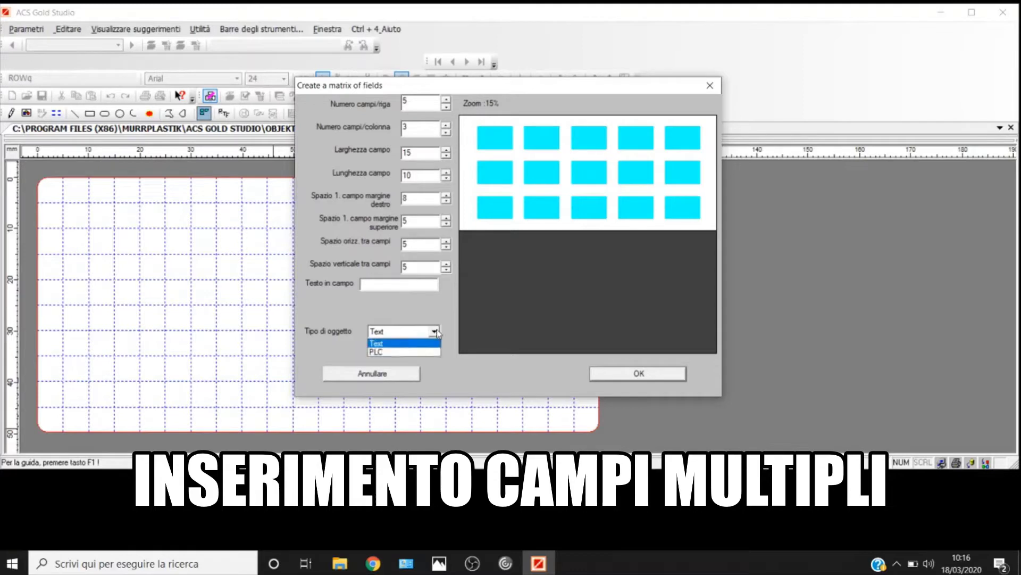
{"action": "left_click", "coordinate": [435, 331]}
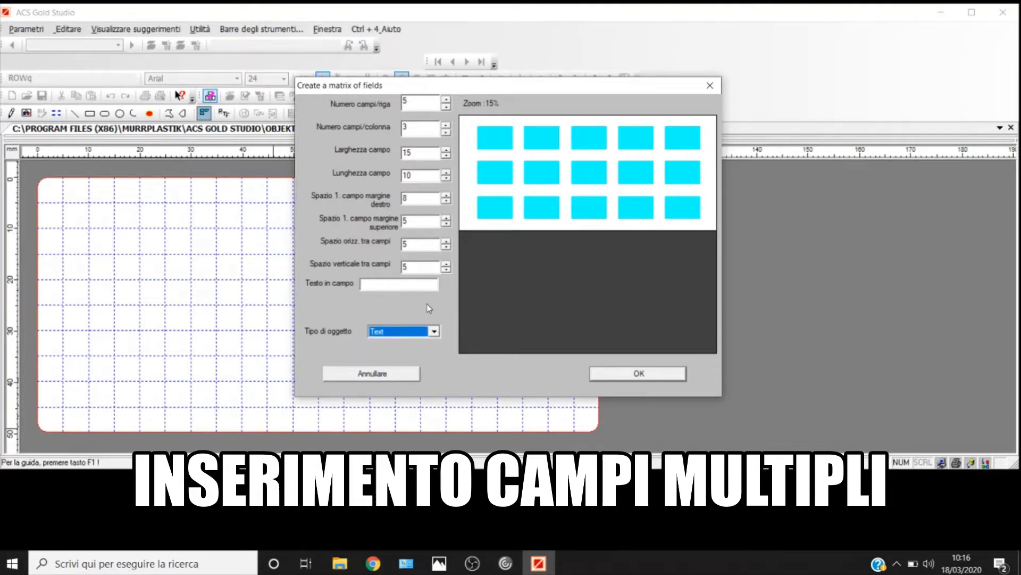
{"action": "left_click", "coordinate": [640, 375]}
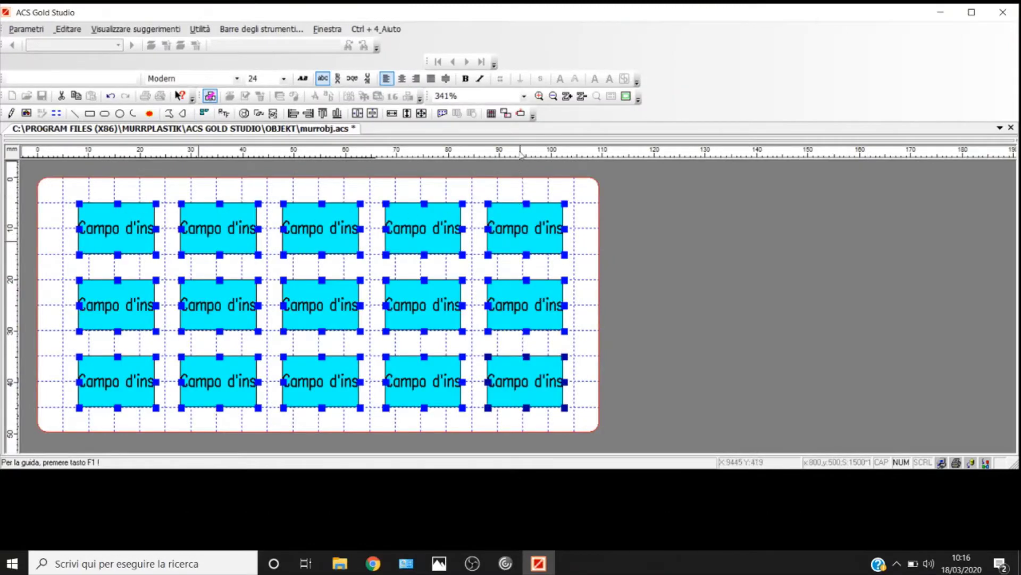
Reorder the fields' input sequence row by row, numbering them 1–5, 6–10 and 11–15 from left to right.
{"action": "left_click", "coordinate": [505, 114]}
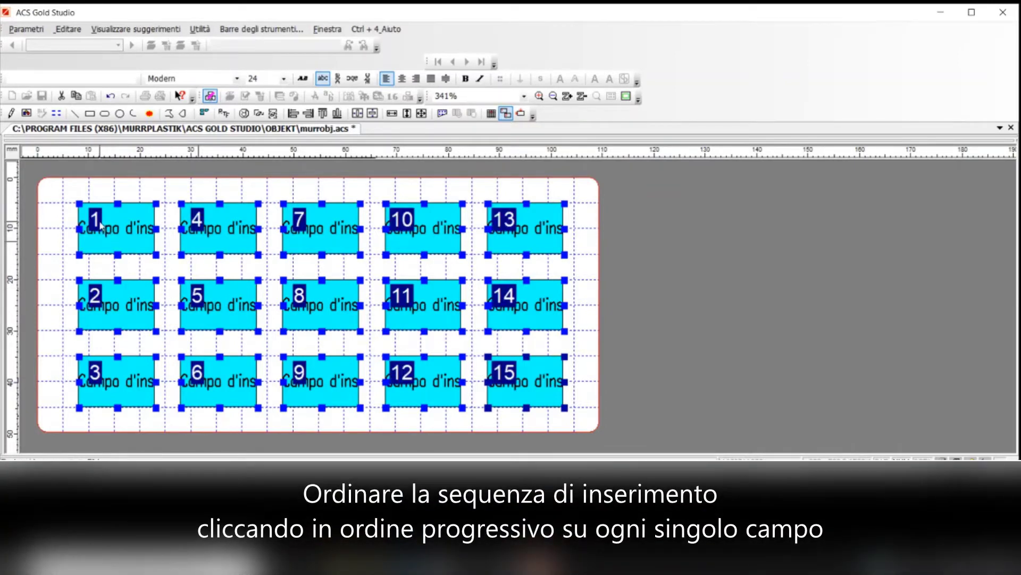
{"action": "left_click", "coordinate": [199, 221]}
{"action": "left_click", "coordinate": [324, 228]}
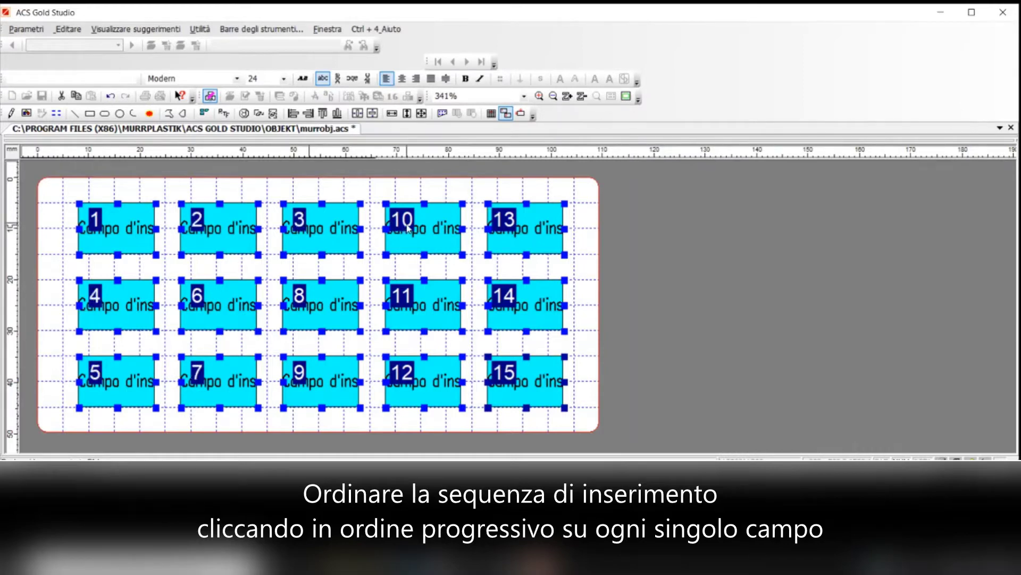
{"action": "left_click", "coordinate": [437, 228]}
{"action": "left_click", "coordinate": [510, 228]}
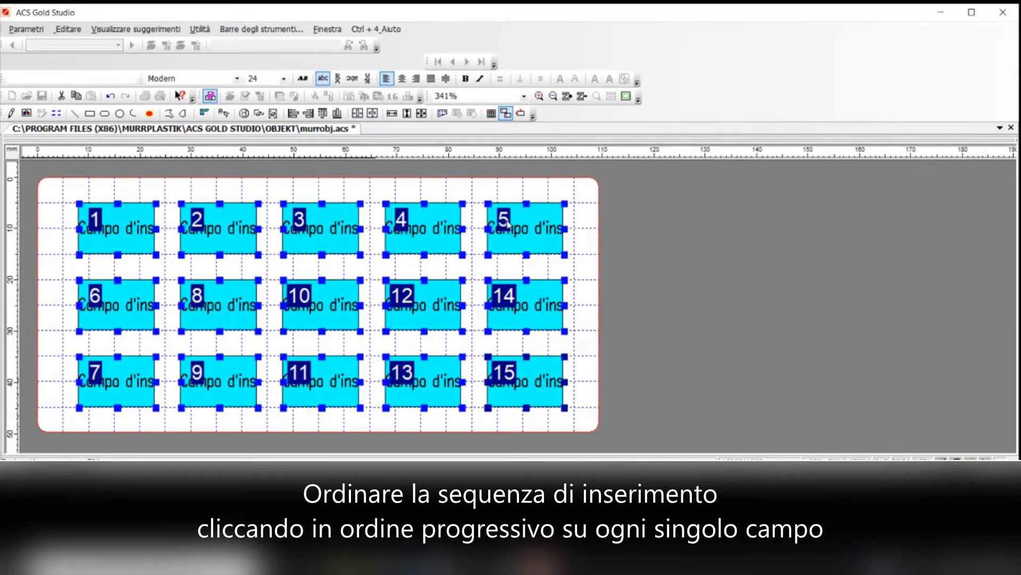
{"action": "left_click", "coordinate": [213, 299]}
{"action": "left_click", "coordinate": [294, 301]}
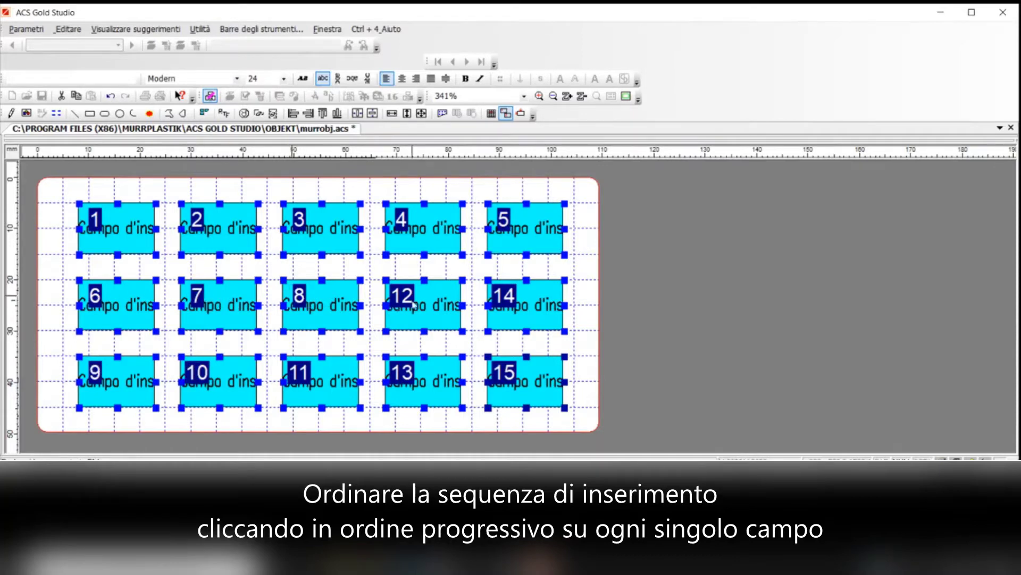
{"action": "left_click", "coordinate": [406, 303]}
{"action": "left_click", "coordinate": [510, 306]}
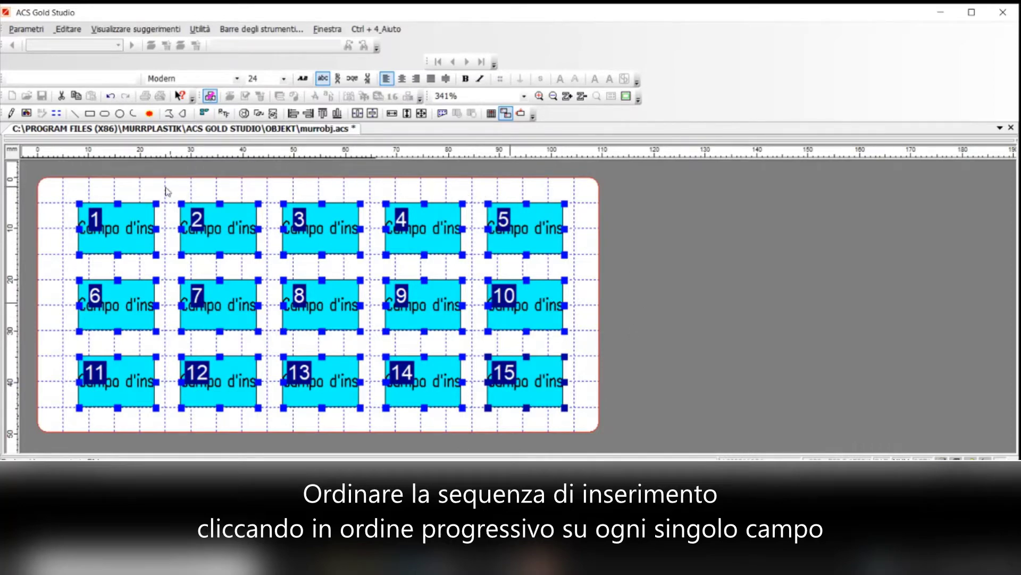
Draw a tall text box about 5 mm wide and 41 mm high along the label's left margin.
{"action": "left_click", "coordinate": [11, 114]}
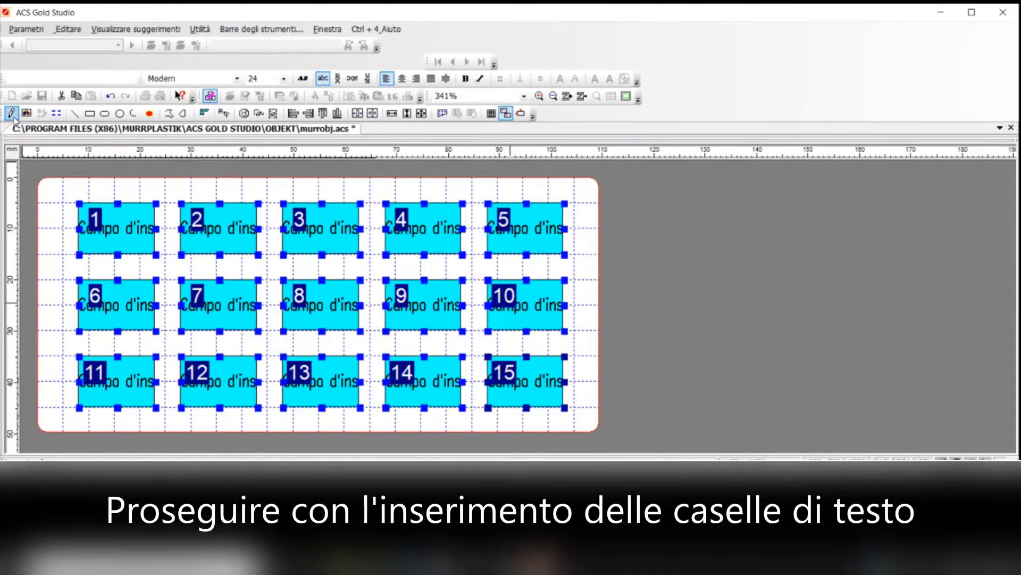
{"action": "left_click", "coordinate": [48, 201]}
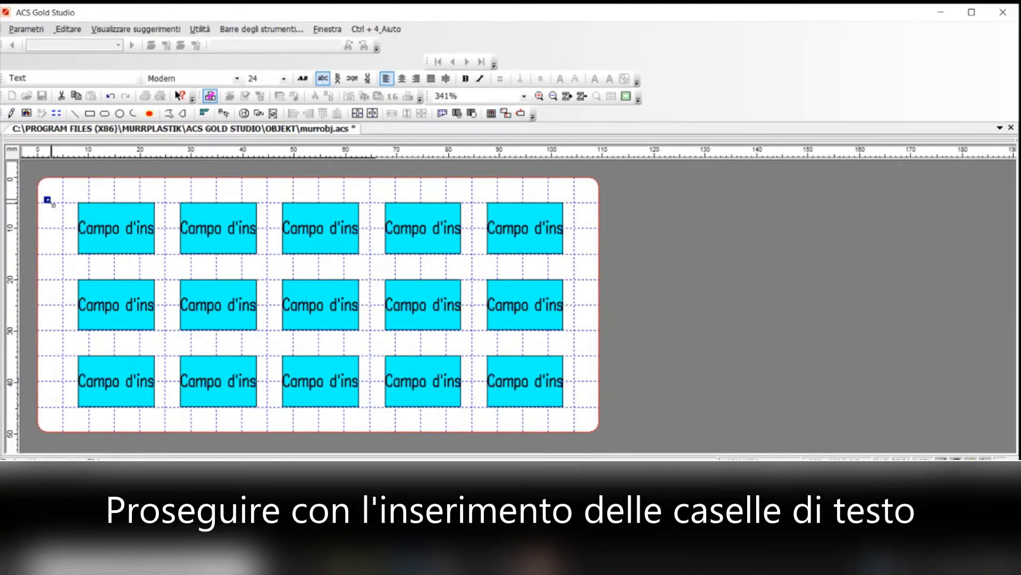
{"action": "left_click", "coordinate": [67, 402]}
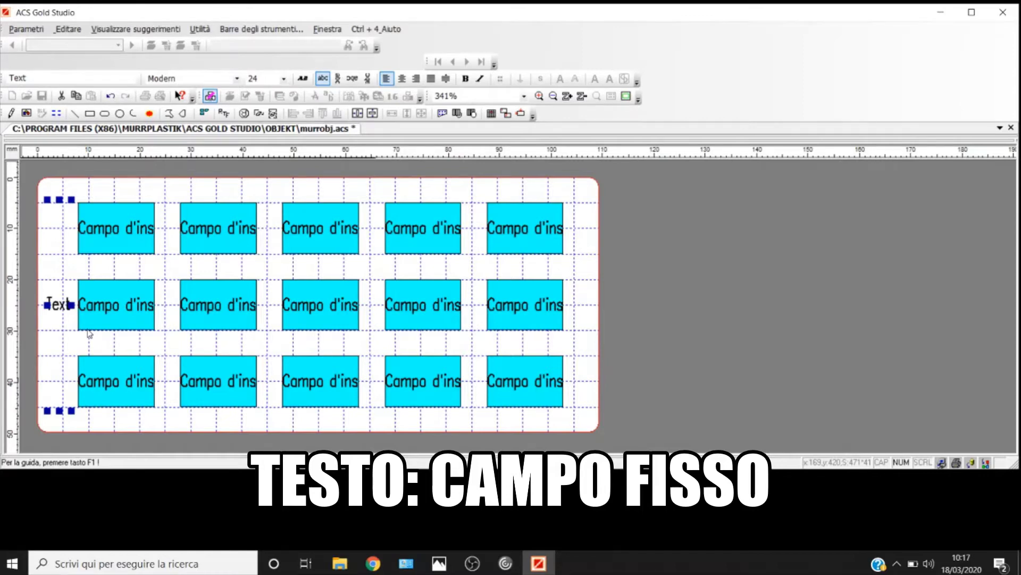
Set the text box's fixed text to "Campo FISSO (TITOLO)", justified, and rotate it to read vertically upward.
{"action": "double_click", "coordinate": [57, 307]}
{"action": "double_click", "coordinate": [35, 83]}
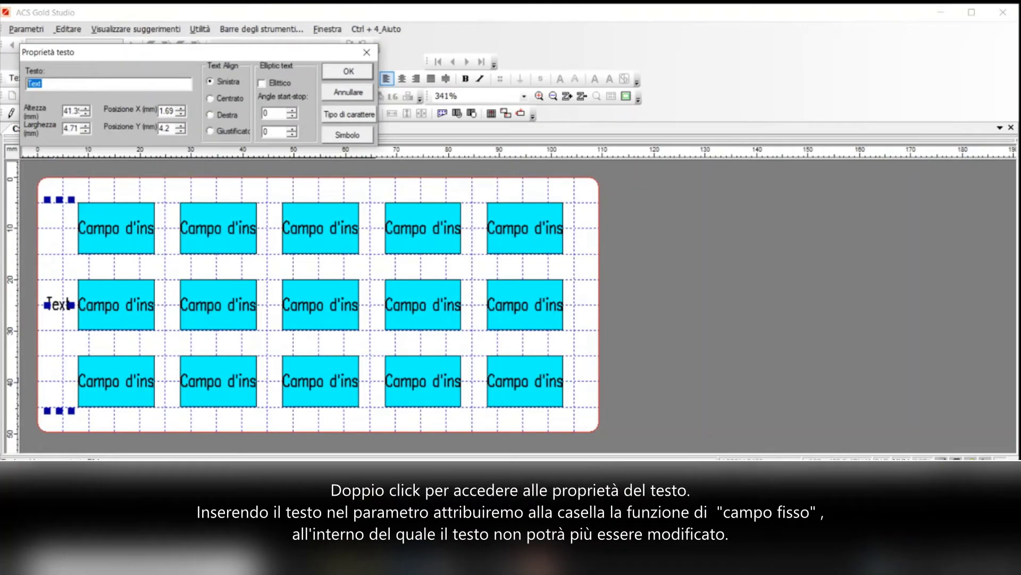
{"action": "type", "text": "Campo"}
{"action": "key", "text": "BackSpace"}
{"action": "key", "text": "BackSpace"}
{"action": "key", "text": "BackSpace"}
{"action": "key", "text": "BackSpace"}
{"action": "type", "text": "FISSO "}
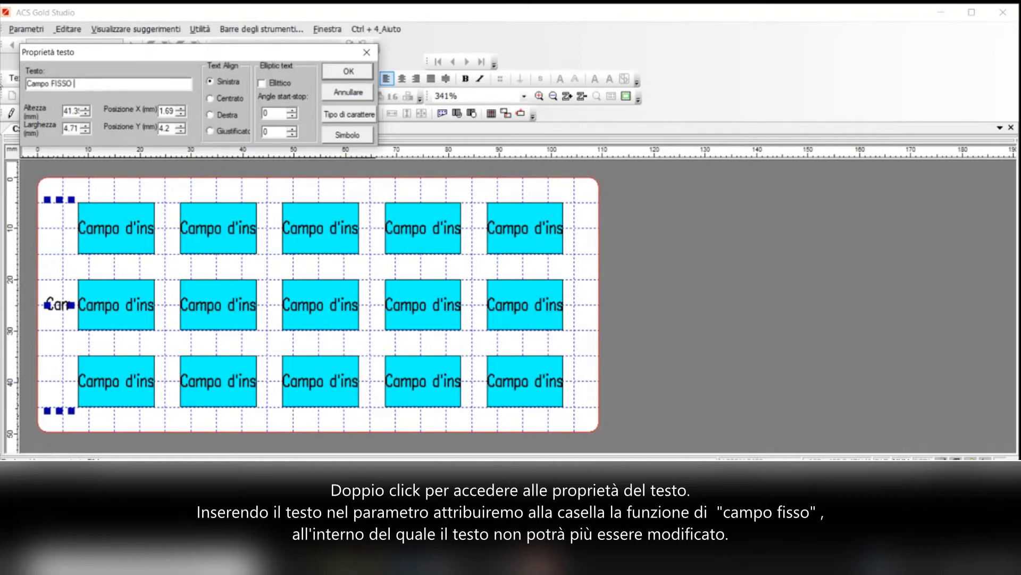
{"action": "type", "text": "(TITOLO"}
{"action": "left_click", "coordinate": [348, 72]}
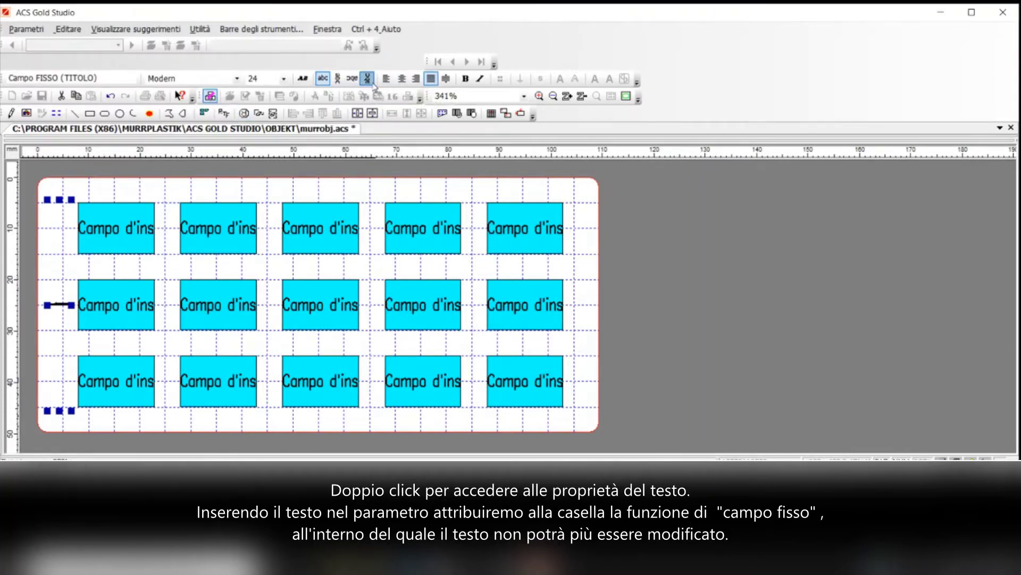
{"action": "left_click", "coordinate": [367, 78]}
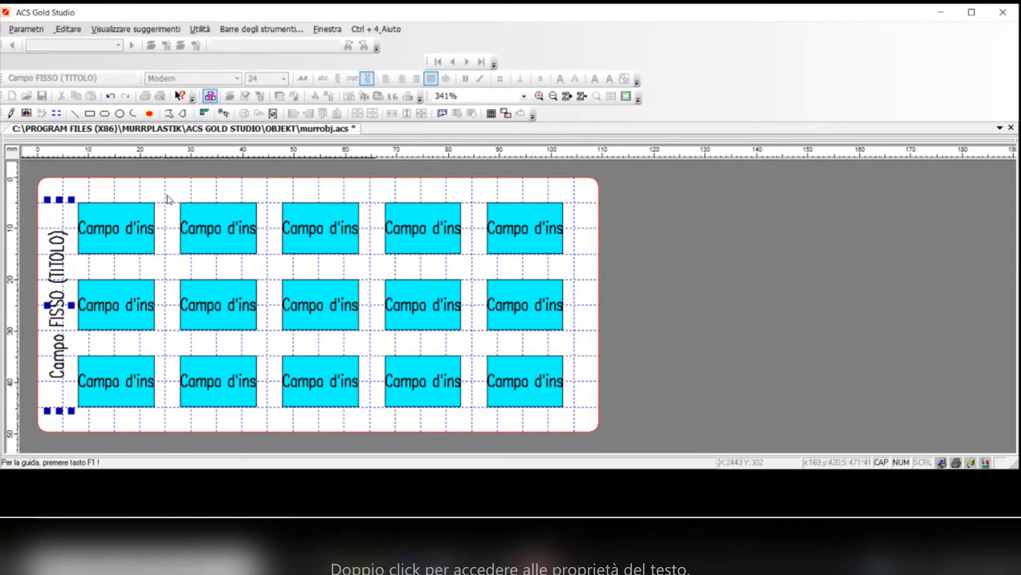
Draw a narrow text box about 2.35 mm wide and 21.8 mm high in the gap between the first and second field columns.
{"action": "left_click", "coordinate": [10, 114]}
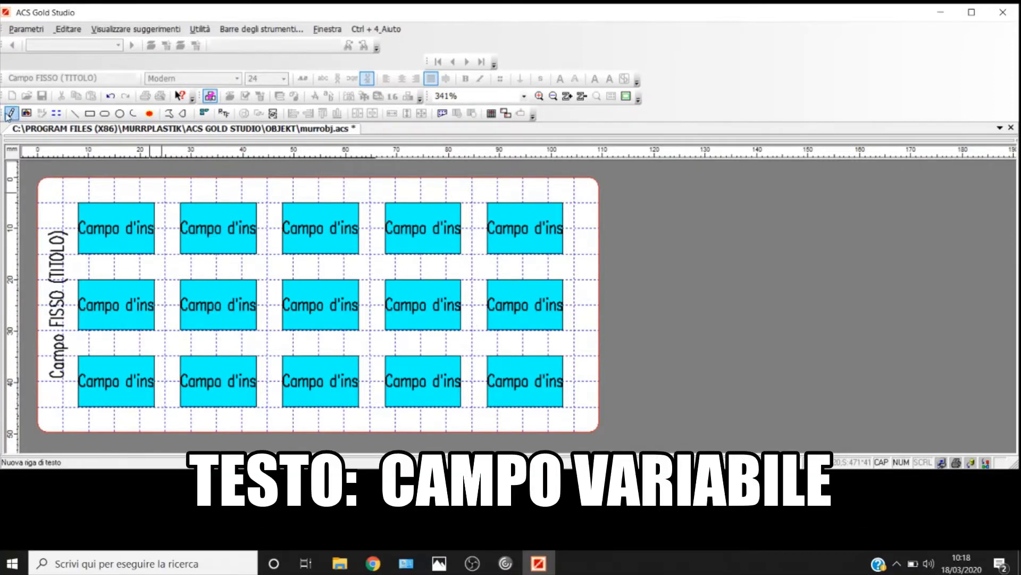
{"action": "left_click", "coordinate": [166, 332]}
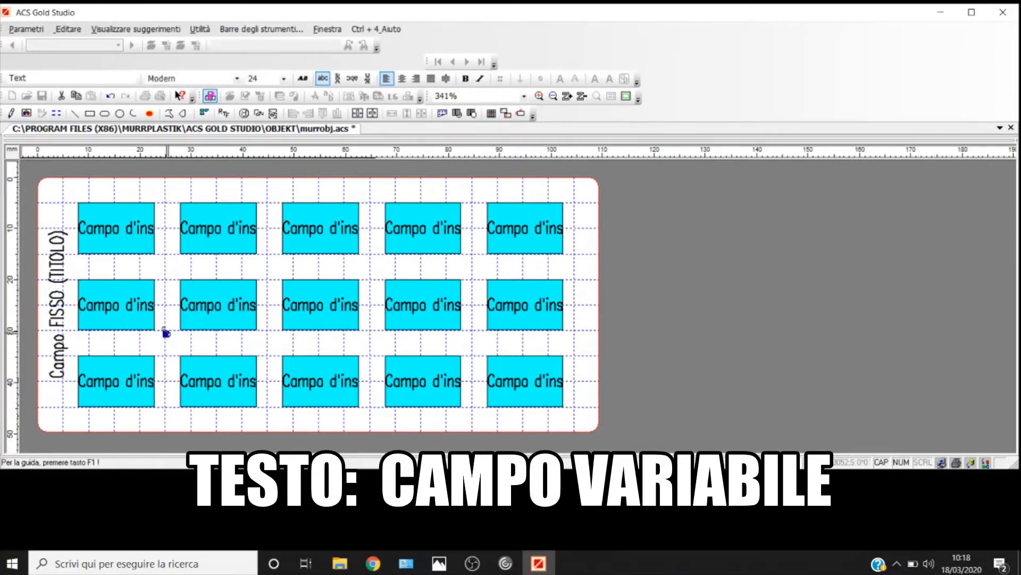
{"action": "left_click_drag", "start_coordinate": [166, 333], "coordinate": [167, 238]}
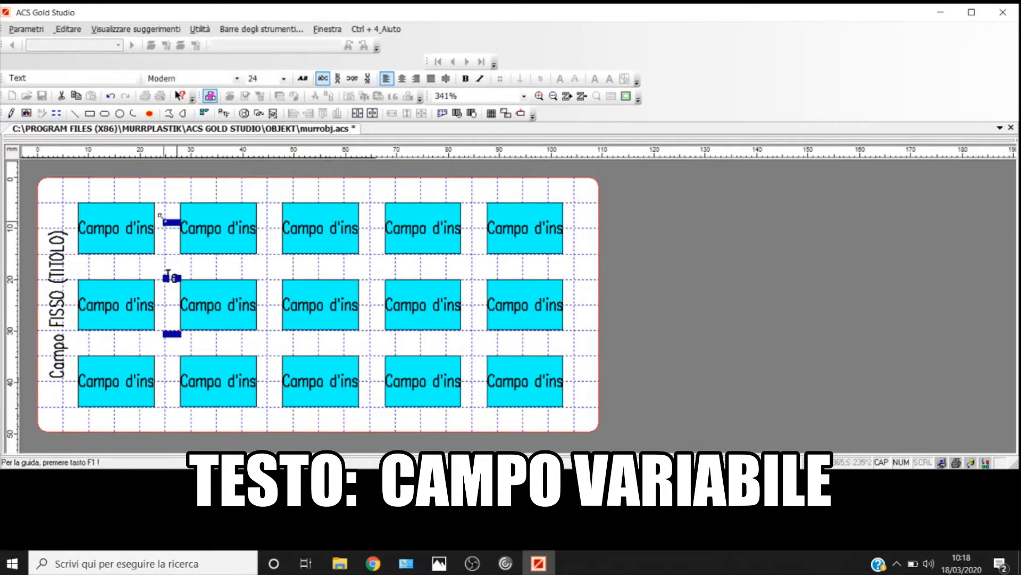
Clear the new box's default text to make it a variable field, and set its alignment to justified.
{"action": "double_click", "coordinate": [168, 275]}
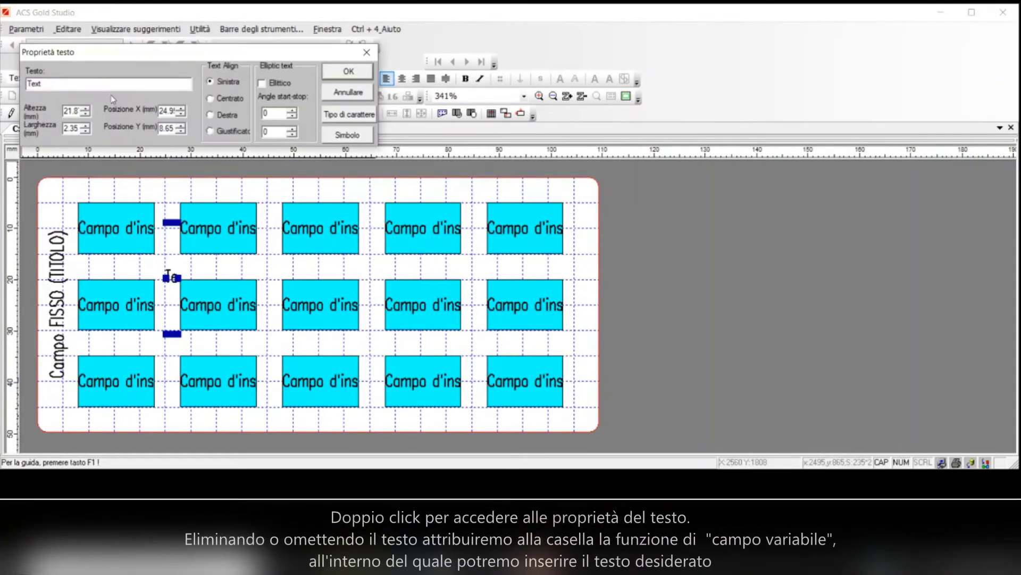
{"action": "left_click_drag", "start_coordinate": [76, 86], "coordinate": [20, 77]}
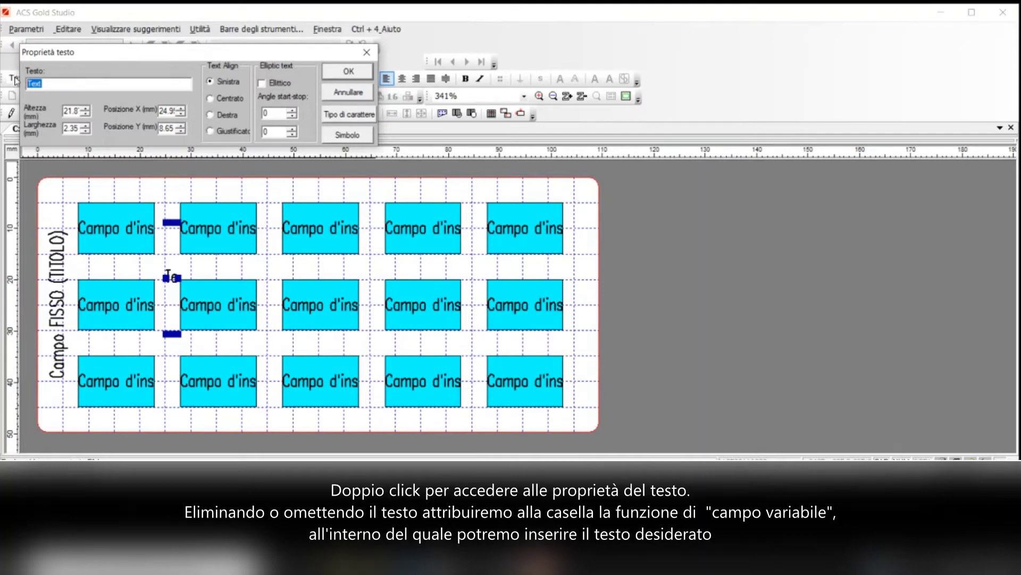
{"action": "key", "text": "BackSpace"}
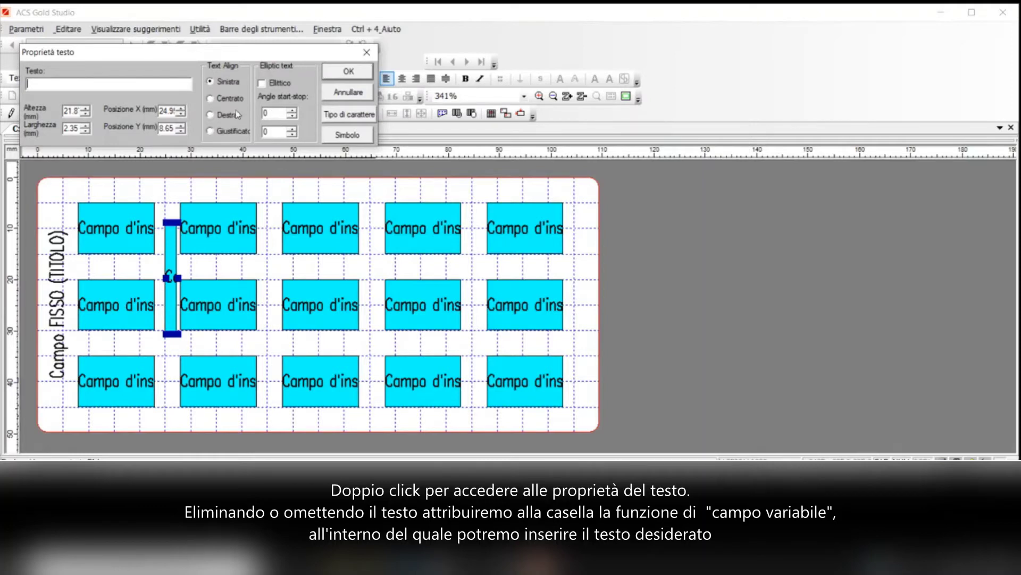
{"action": "left_click", "coordinate": [227, 130]}
Set the variable field's font to Bernard MT in the Grassetto ridotto style and rotate its text to read vertically upward.
{"action": "left_click", "coordinate": [340, 114]}
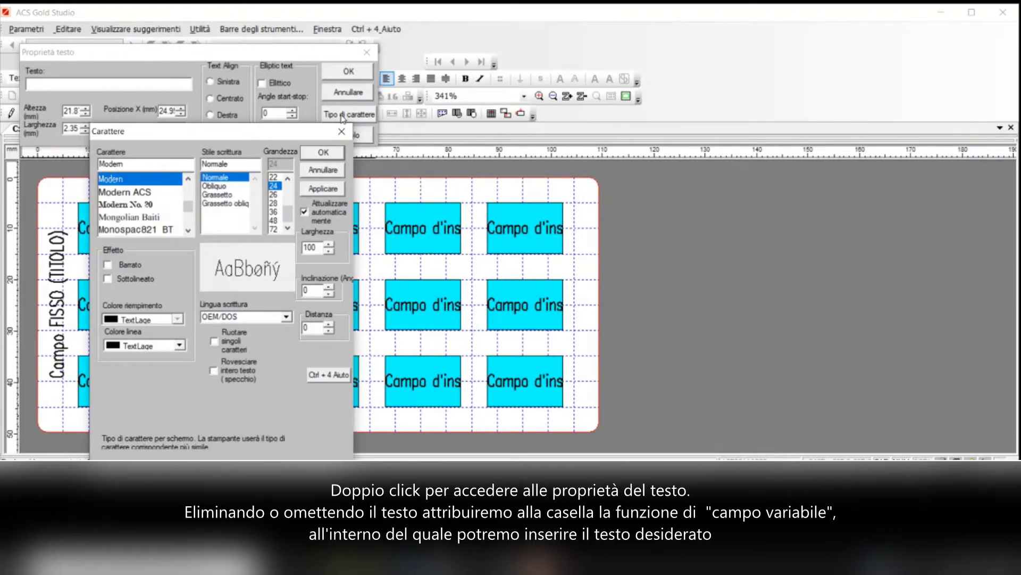
{"action": "mouse_move", "coordinate": [188, 208]}
{"action": "left_mouse_down"}
{"action": "mouse_move", "coordinate": [191, 177]}
{"action": "mouse_move", "coordinate": [189, 195]}
{"action": "left_mouse_up"}
{"action": "left_click", "coordinate": [131, 183]}
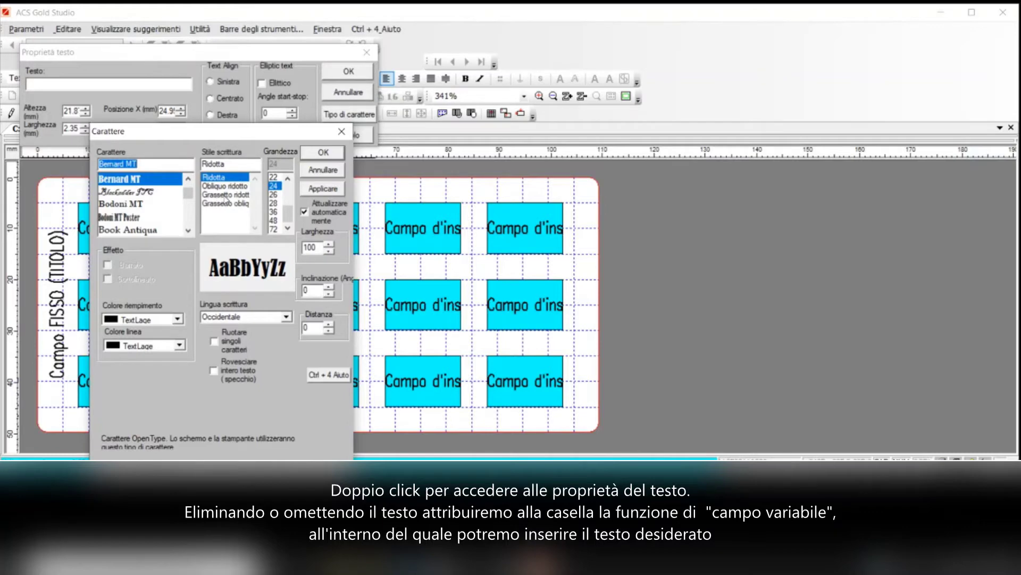
{"action": "left_click", "coordinate": [225, 195]}
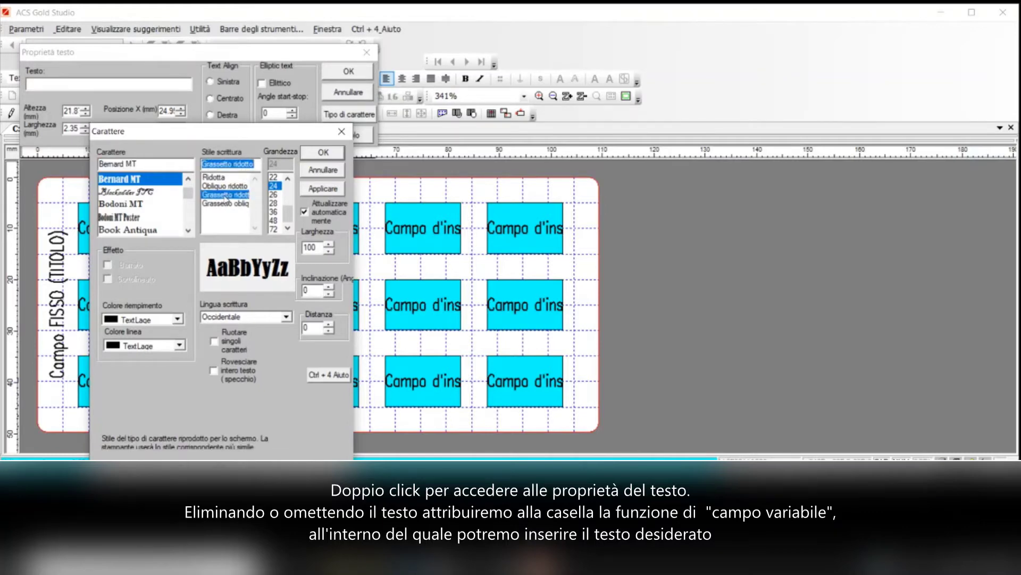
{"action": "left_click", "coordinate": [324, 153]}
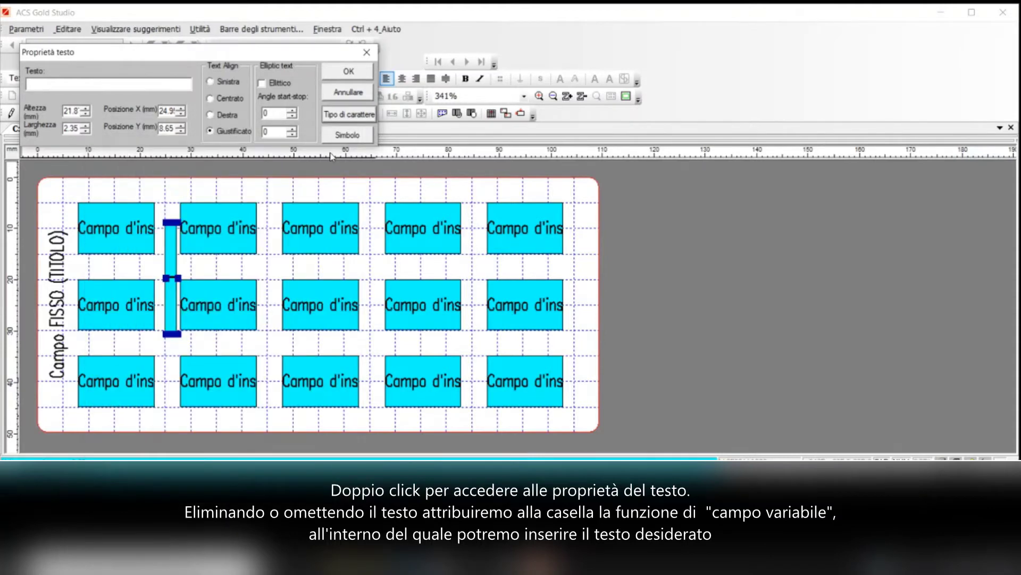
{"action": "left_click", "coordinate": [350, 78]}
{"action": "left_click", "coordinate": [367, 80]}
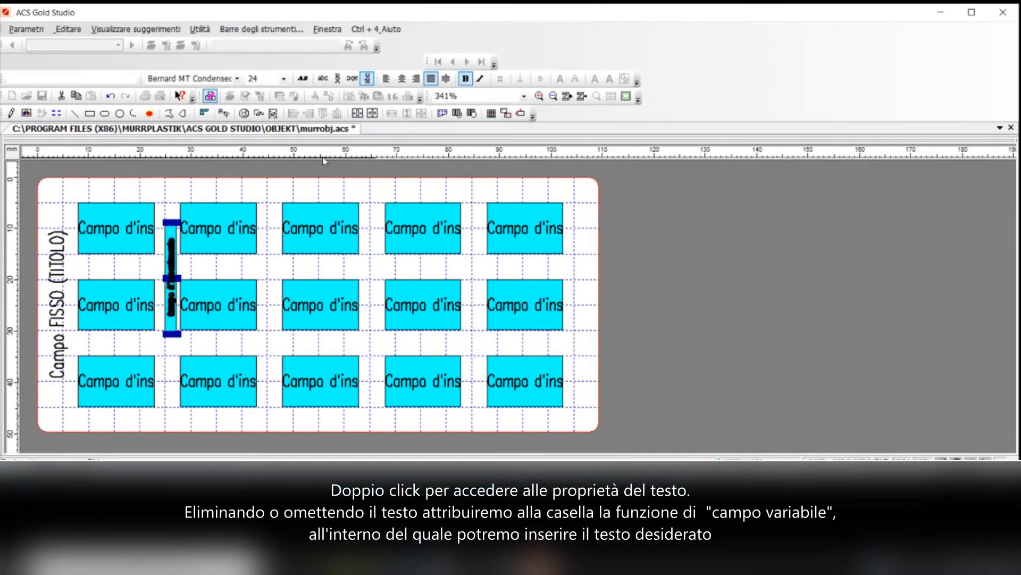
Stretch the variable field to about 3.8 mm wide and 40.4 mm high between the first two columns, with text spread over its full length.
{"action": "left_click_drag", "start_coordinate": [175, 317], "coordinate": [167, 409]}
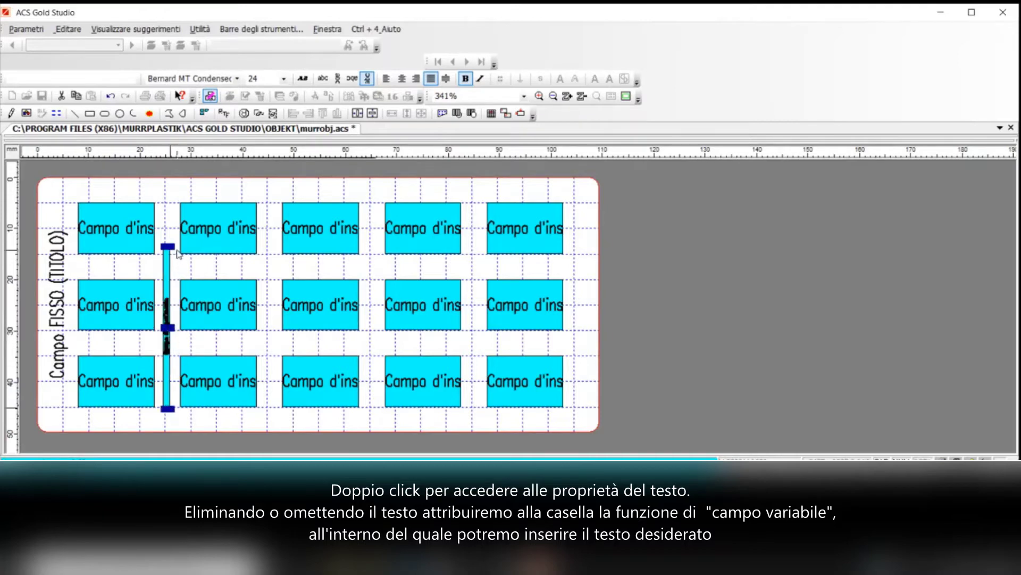
{"action": "left_click_drag", "start_coordinate": [168, 247], "coordinate": [169, 201]}
{"action": "mouse_move", "coordinate": [168, 306]}
{"action": "left_mouse_down"}
{"action": "mouse_move", "coordinate": [180, 305]}
{"action": "mouse_move", "coordinate": [159, 306]}
{"action": "left_mouse_up"}
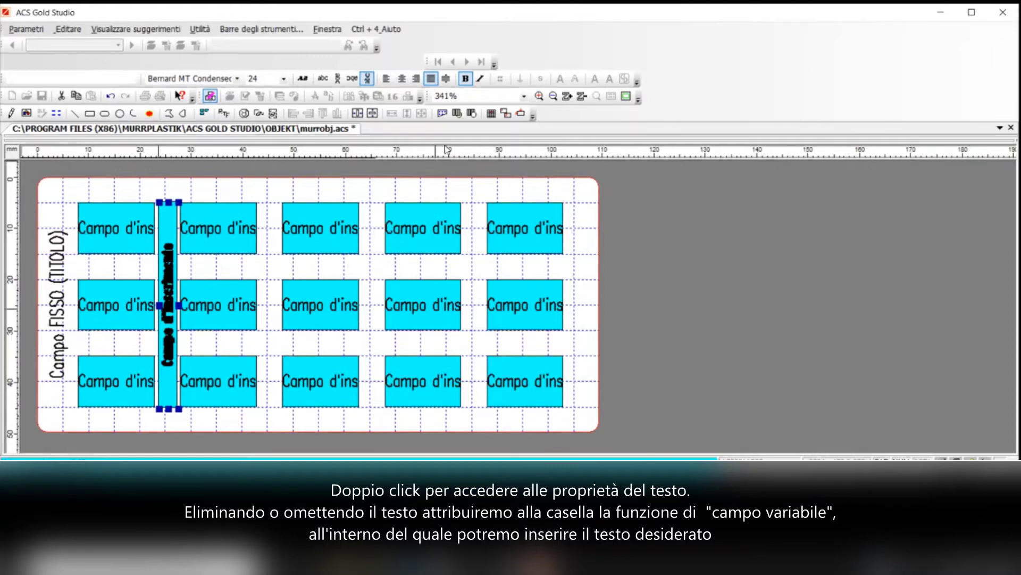
{"action": "left_click", "coordinate": [445, 80]}
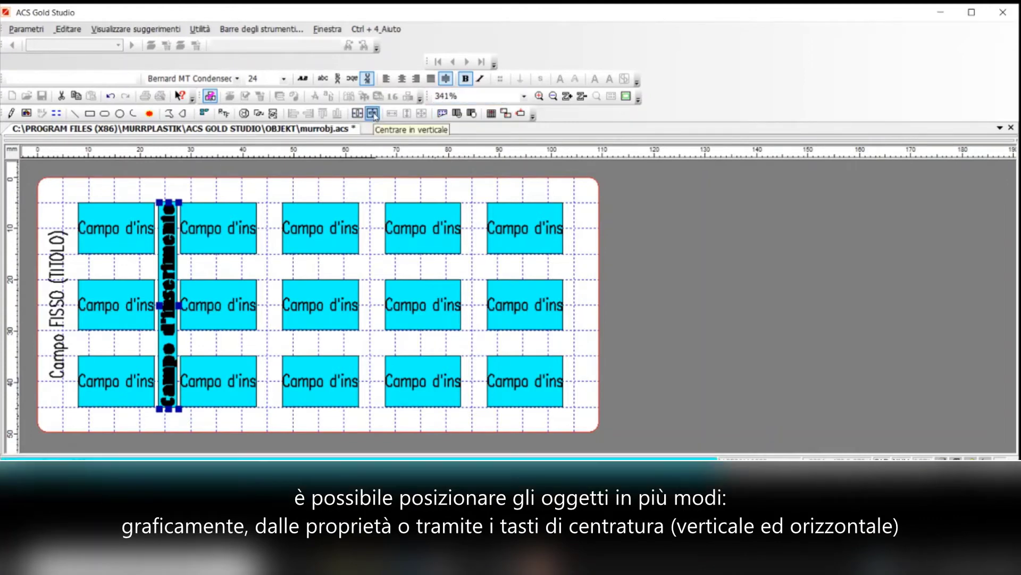
Shift the vertical variable field upward and centre it on the label both vertically and horizontally.
{"action": "left_click_drag", "start_coordinate": [166, 296], "coordinate": [169, 274]}
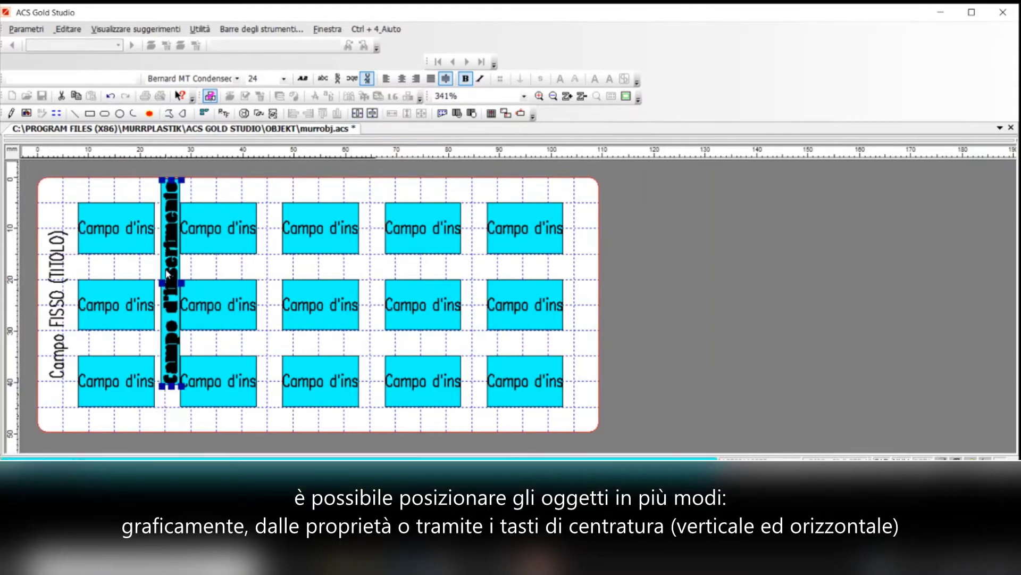
{"action": "left_click", "coordinate": [373, 113]}
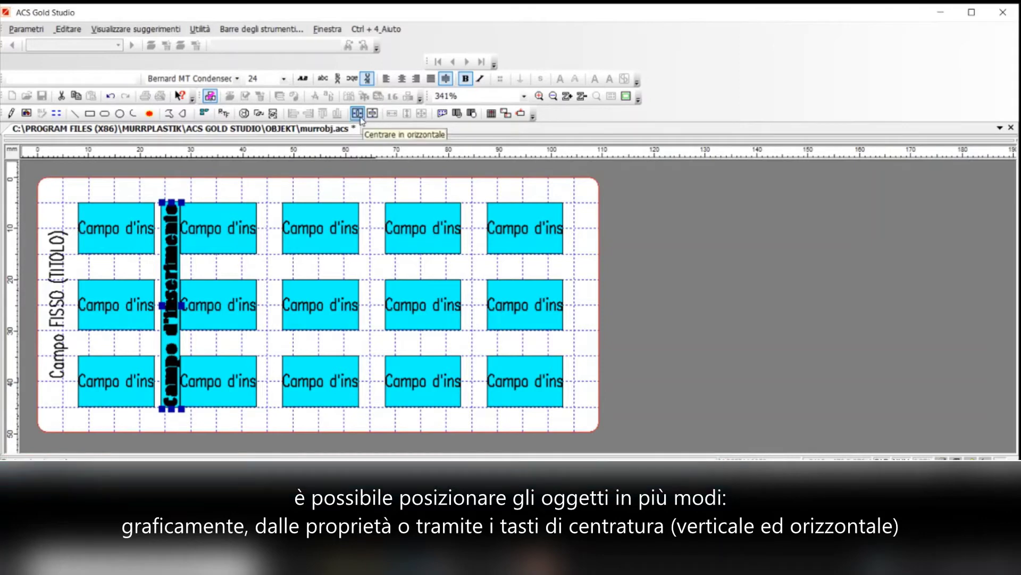
{"action": "left_click", "coordinate": [358, 113]}
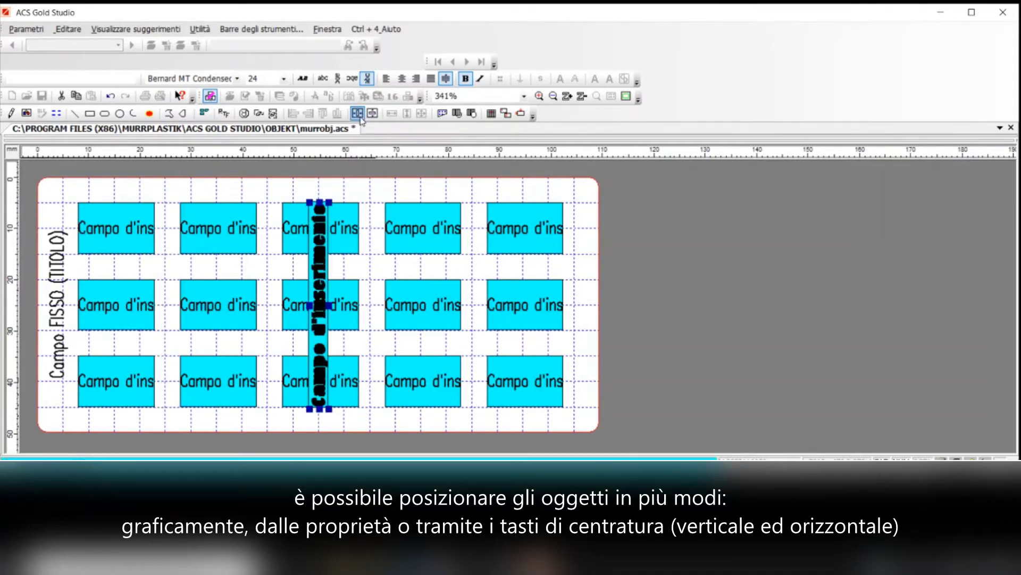
Position the vertical variable field at X 40 mm and Y 20 mm through its text properties.
{"action": "double_click", "coordinate": [320, 293]}
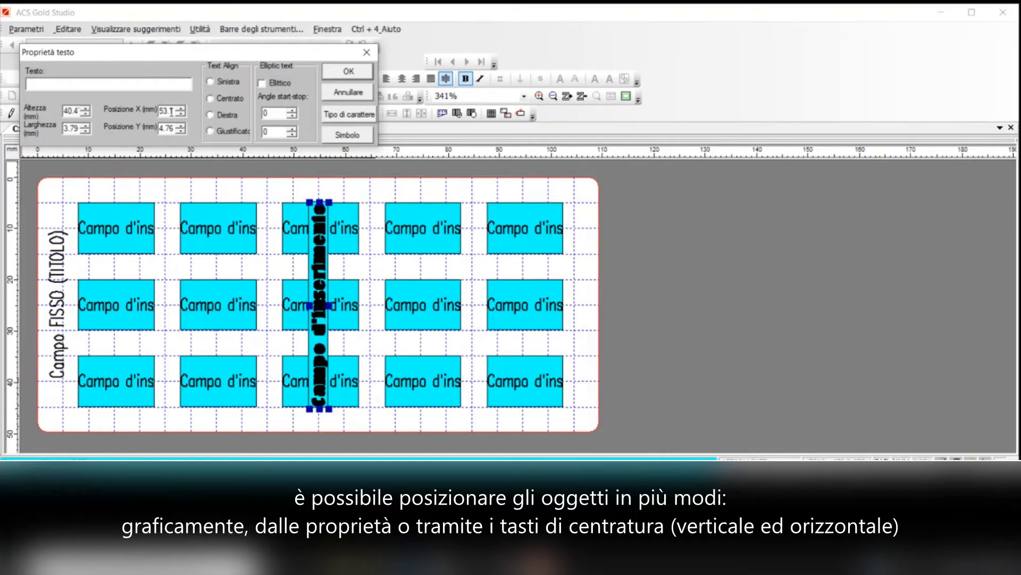
{"action": "left_click_drag", "start_coordinate": [171, 111], "coordinate": [154, 111]}
{"action": "type", "text": "40"}
{"action": "left_click", "coordinate": [170, 127]}
{"action": "left_click_drag", "start_coordinate": [159, 130], "coordinate": [184, 127]}
{"action": "type", "text": "20"}
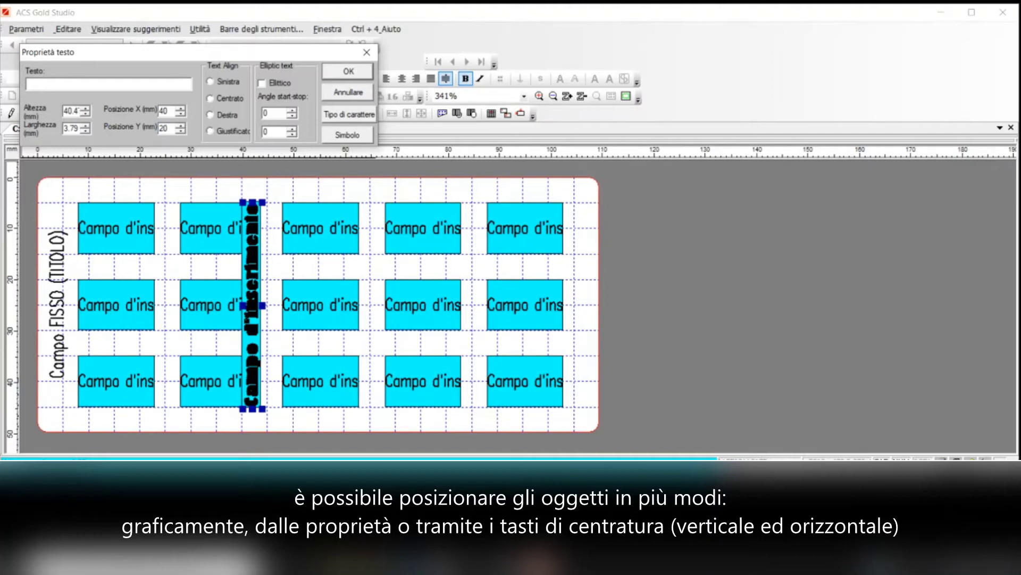
{"action": "left_click", "coordinate": [349, 72]}
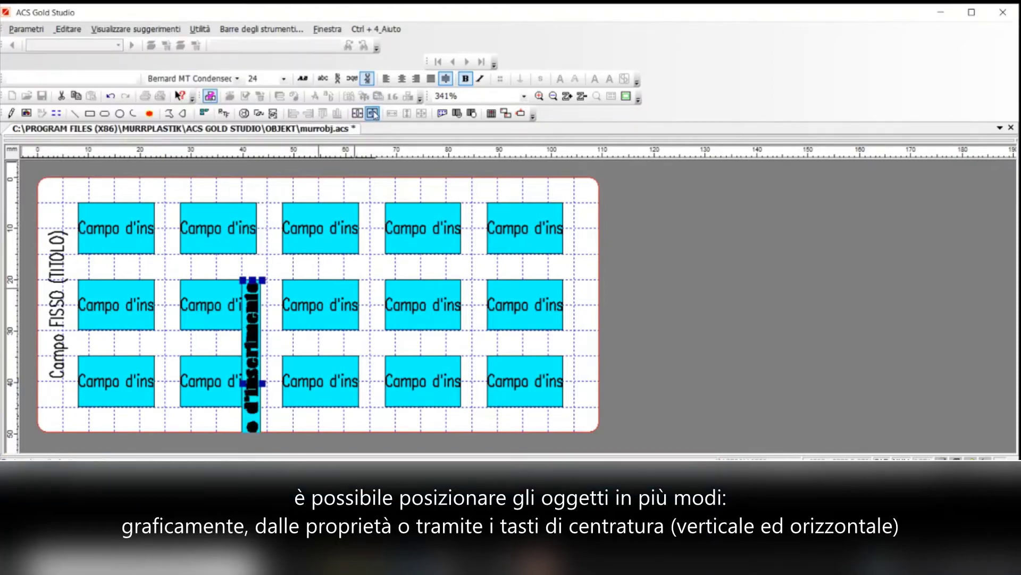
Centre the variable field vertically on the label and move it back into the gap between the first and second columns.
{"action": "left_click", "coordinate": [374, 113]}
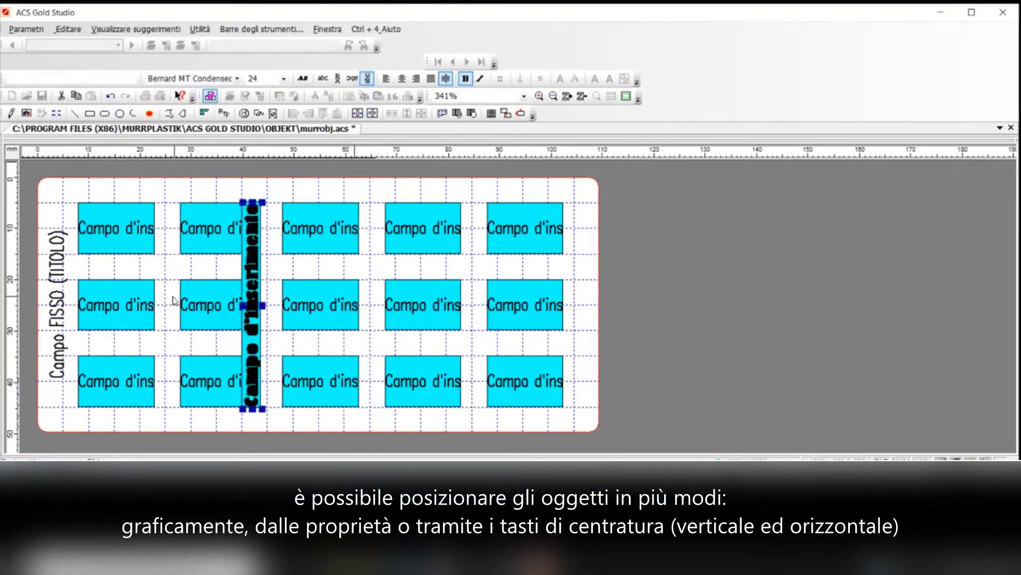
{"action": "left_click_drag", "start_coordinate": [161, 301], "coordinate": [176, 304]}
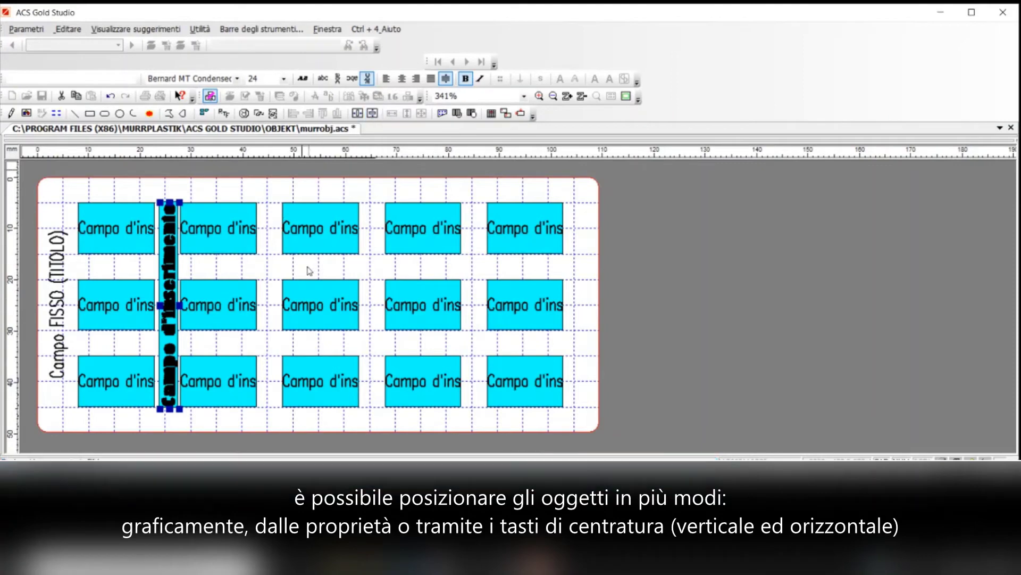
{"action": "left_click", "coordinate": [262, 272]}
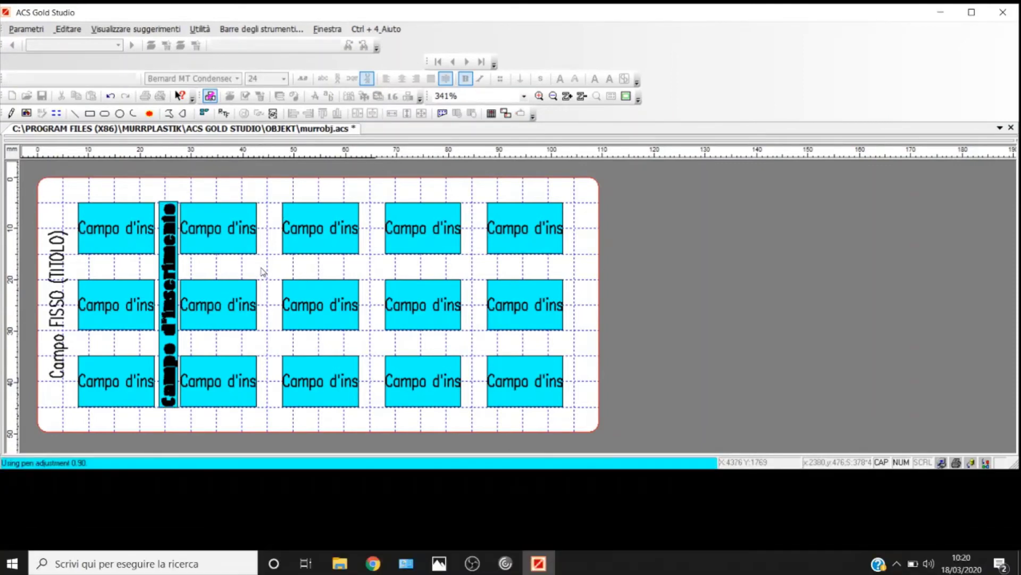
Check the input order numbering of all label objects, and leave the label editor saving the changes.
{"action": "left_click", "coordinate": [506, 113]}
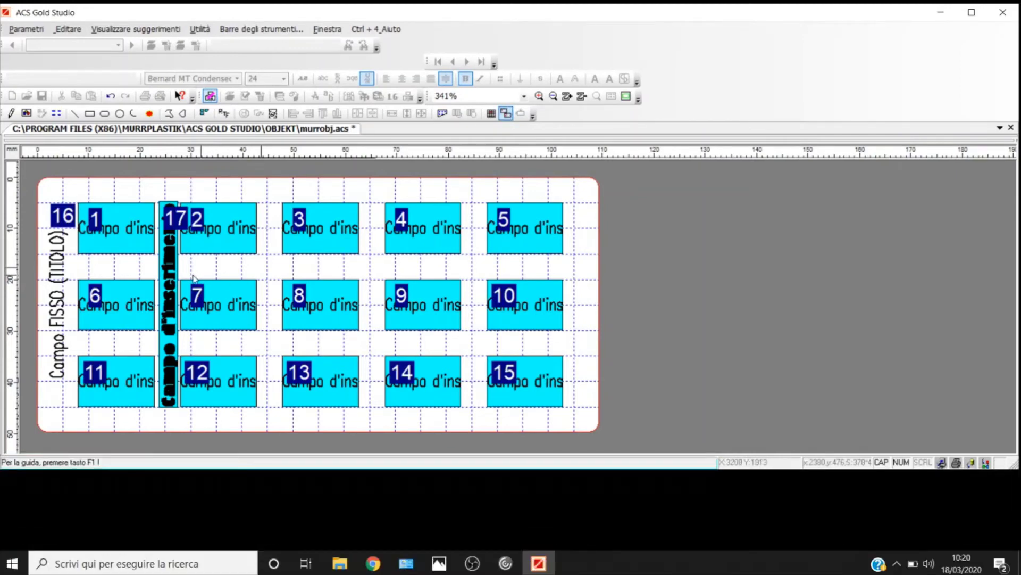
{"action": "left_click", "coordinate": [506, 114]}
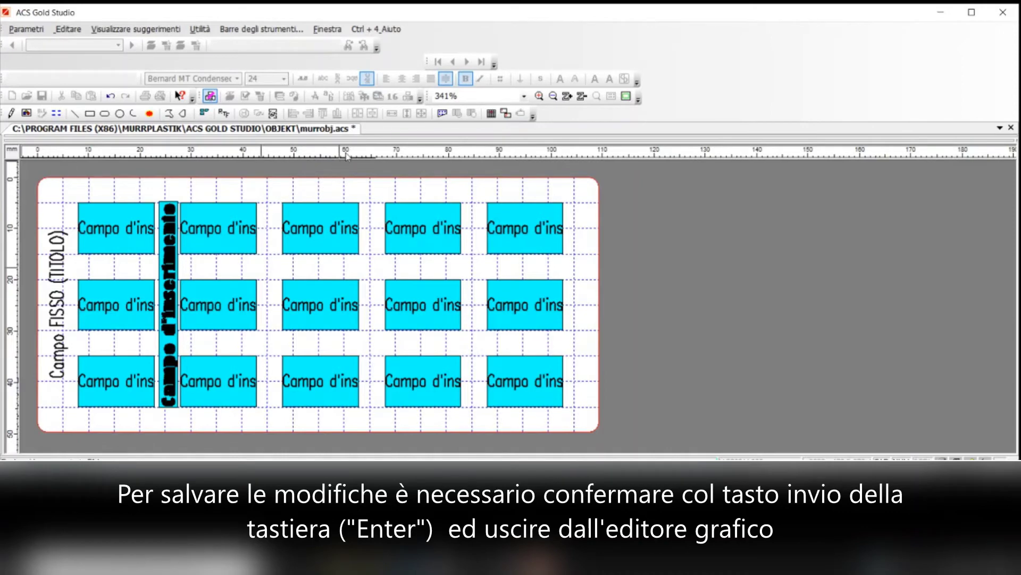
{"action": "left_click", "coordinate": [212, 97]}
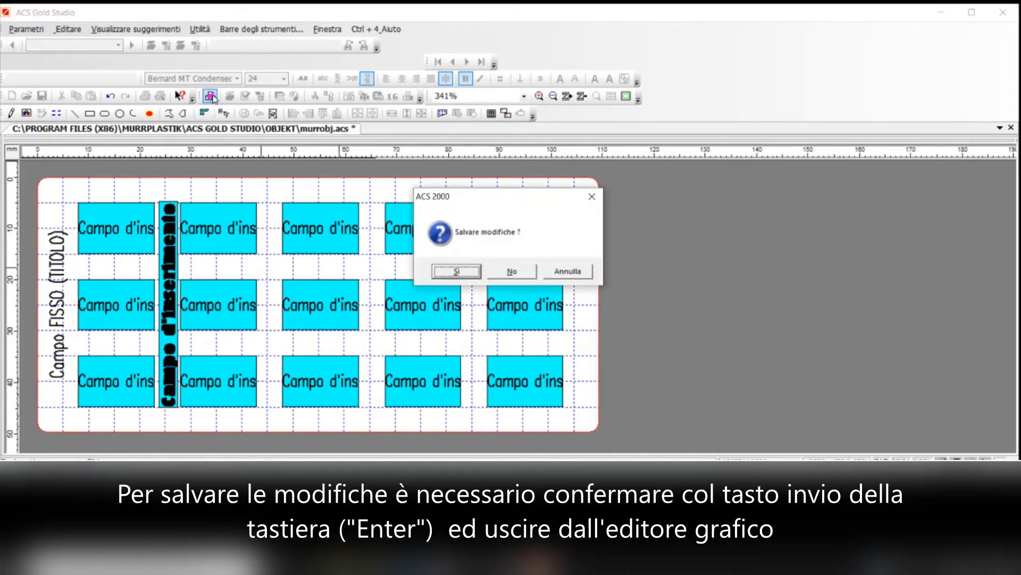
{"action": "left_click", "coordinate": [459, 272]}
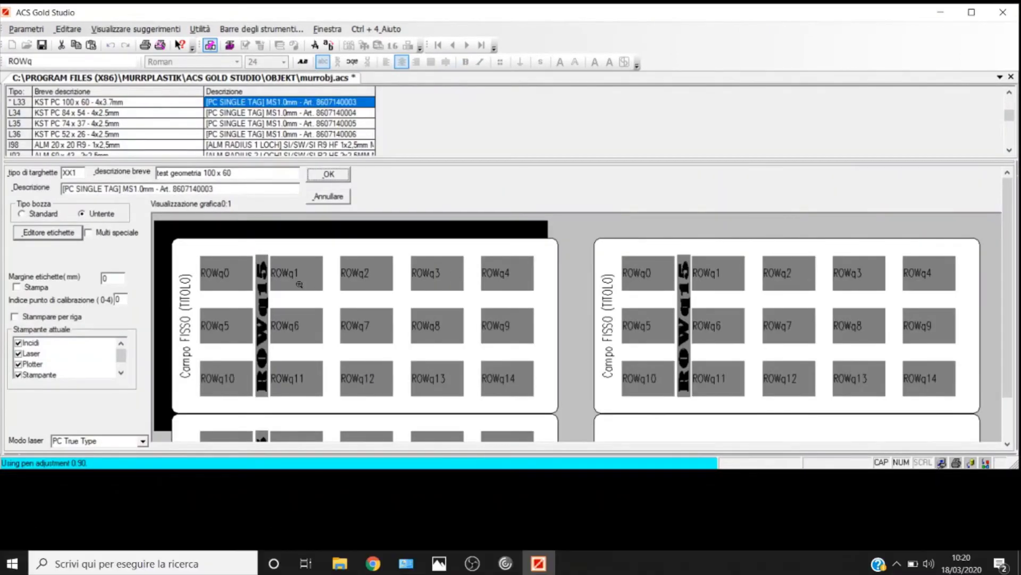
Confirm the XX1 label type definition, and save and close the murrobj.acs parameter database.
{"action": "left_click", "coordinate": [343, 178]}
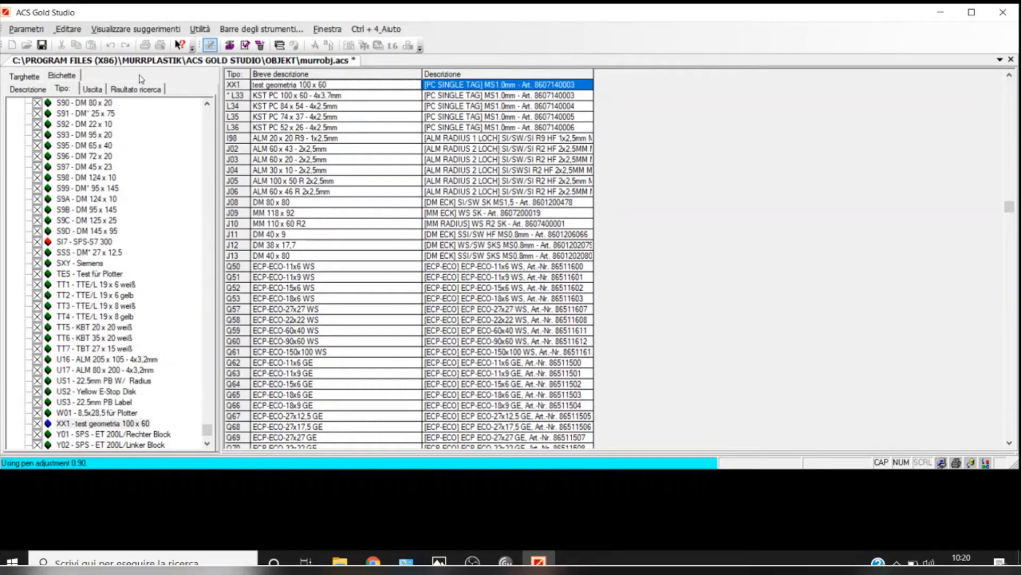
{"action": "left_click", "coordinate": [42, 47]}
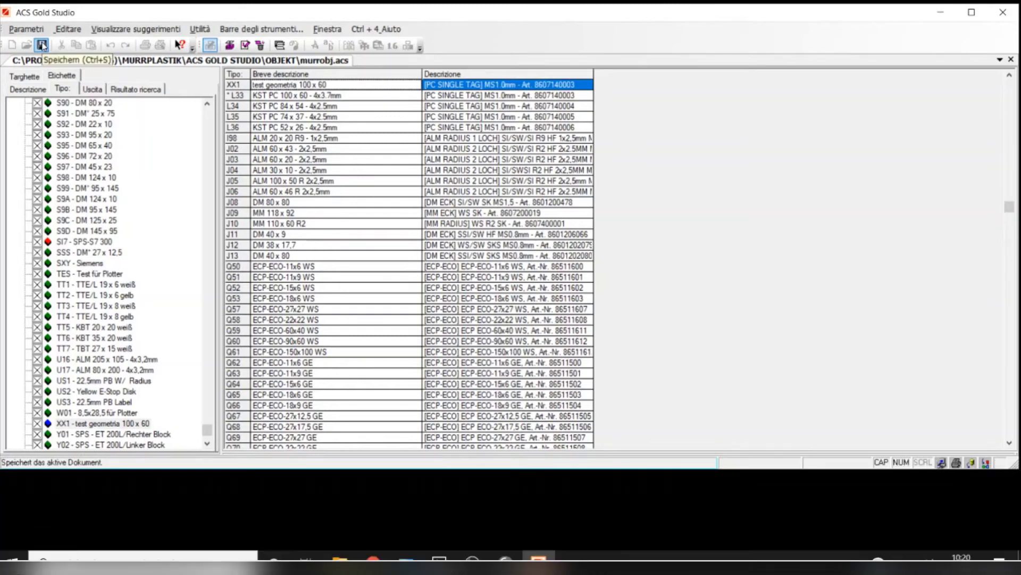
{"action": "left_click", "coordinate": [1010, 61]}
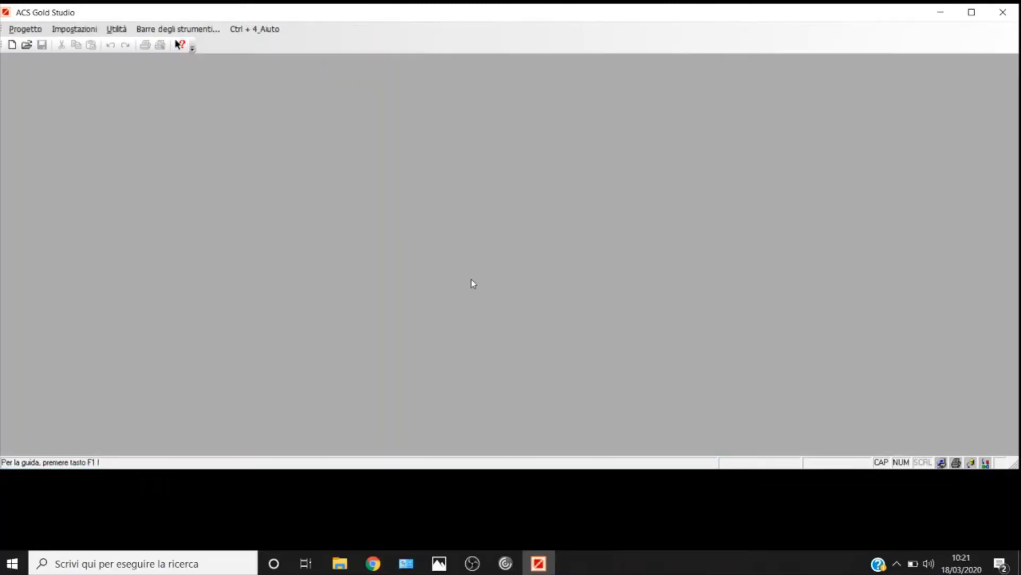
Create a new project named TEST GEOMETRIE in the ACS - PROGETTI CLIENTE folder.
{"action": "left_click", "coordinate": [12, 46]}
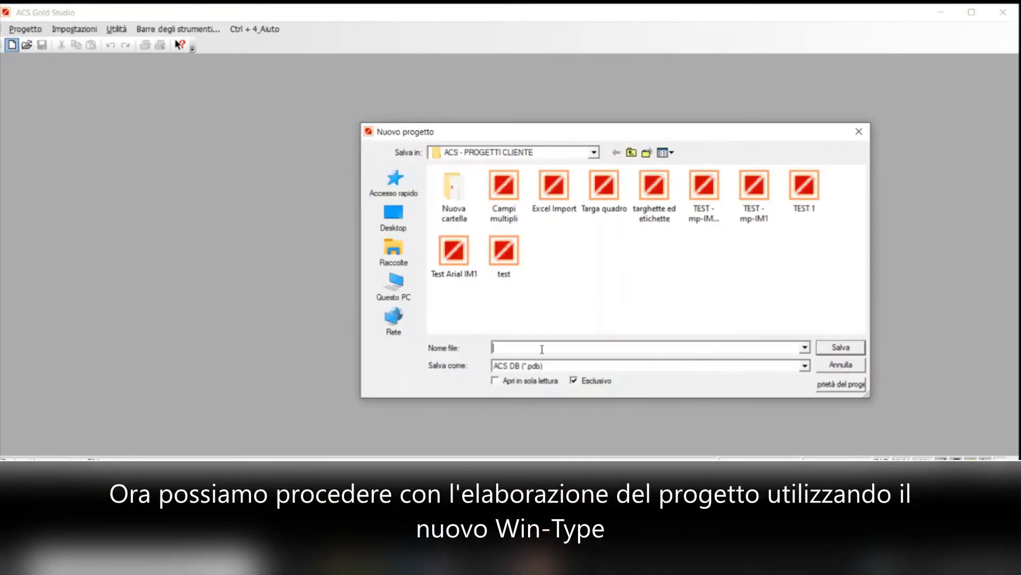
{"action": "type", "text": "TEST GEOMETRIE"}
{"action": "left_click", "coordinate": [831, 349]}
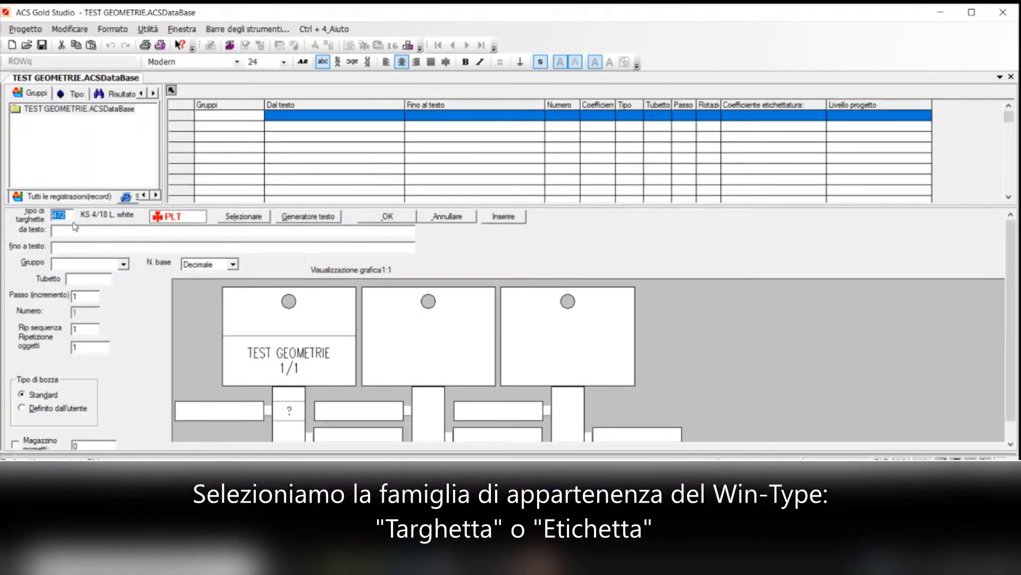
Switch the project's type family to labels (ETI) and set the label type to XX1.
{"action": "left_click", "coordinate": [173, 217]}
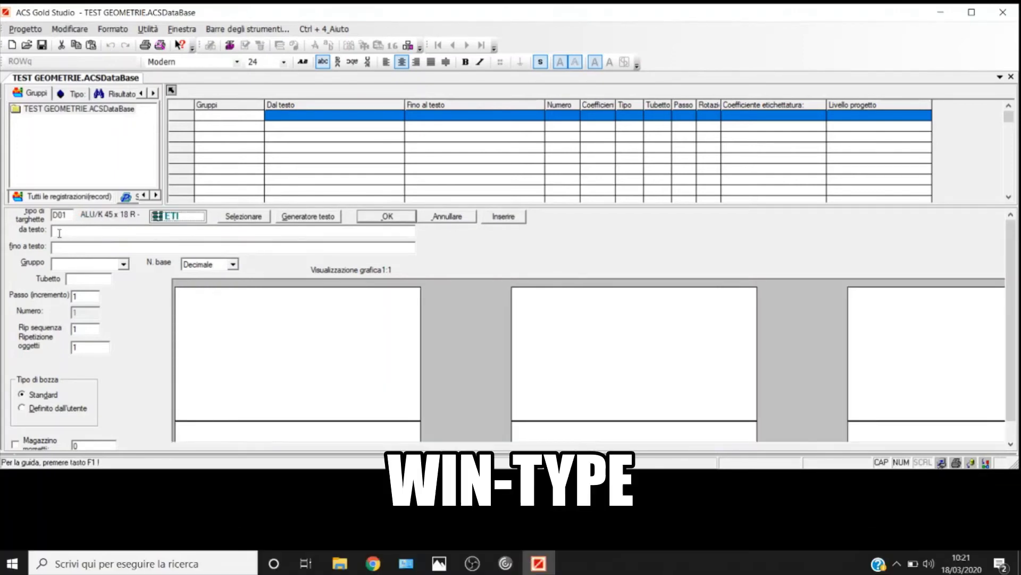
{"action": "left_click_drag", "start_coordinate": [69, 215], "coordinate": [10, 221]}
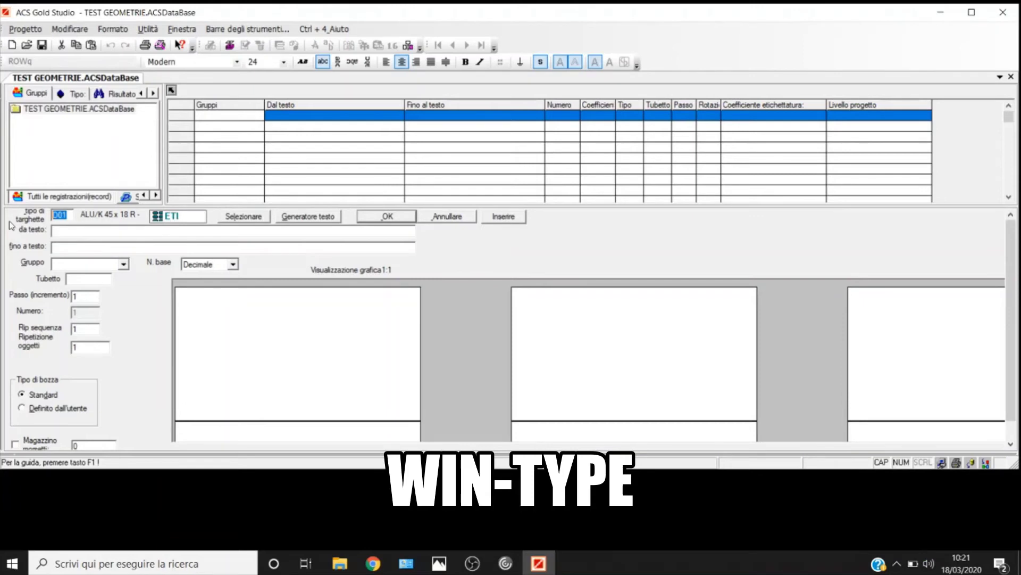
{"action": "type", "text": "XX1"}
{"action": "left_click", "coordinate": [53, 231]}
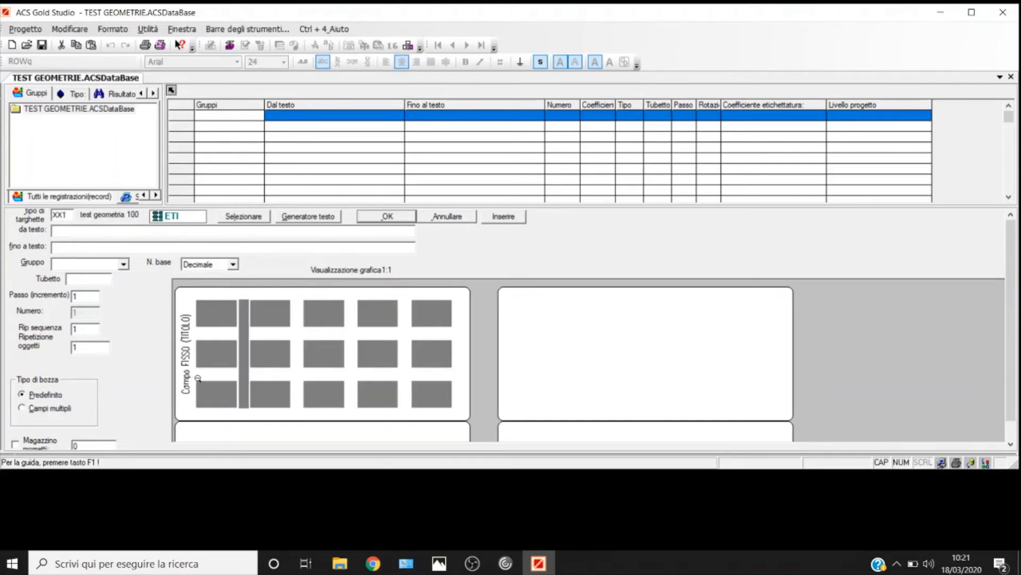
Fill the fifteen matrix fields of the first label with 1 to 15 in order, advancing between fields with \\.
{"action": "type", "text": "1\\\\"}
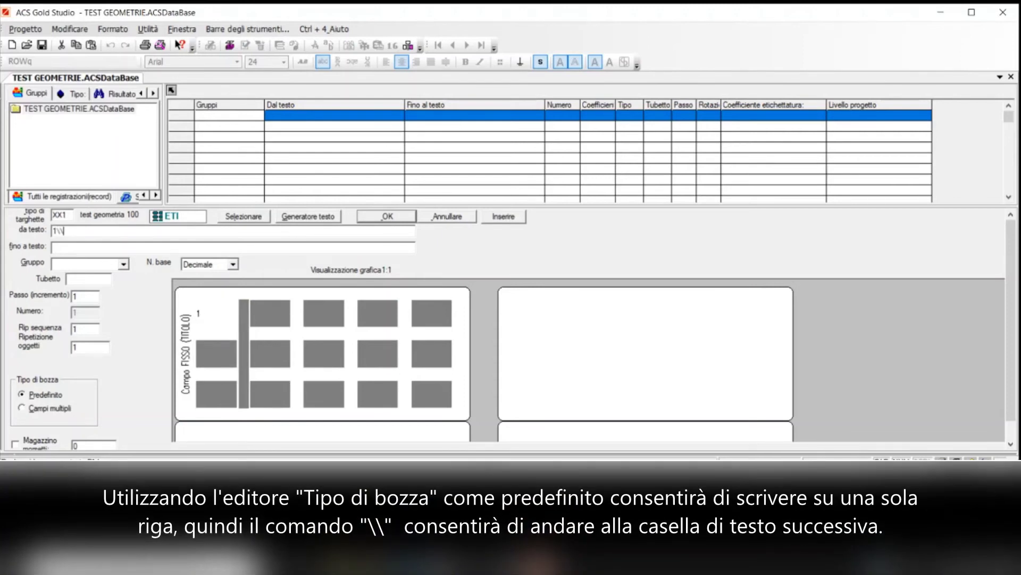
{"action": "type", "text": "2"}
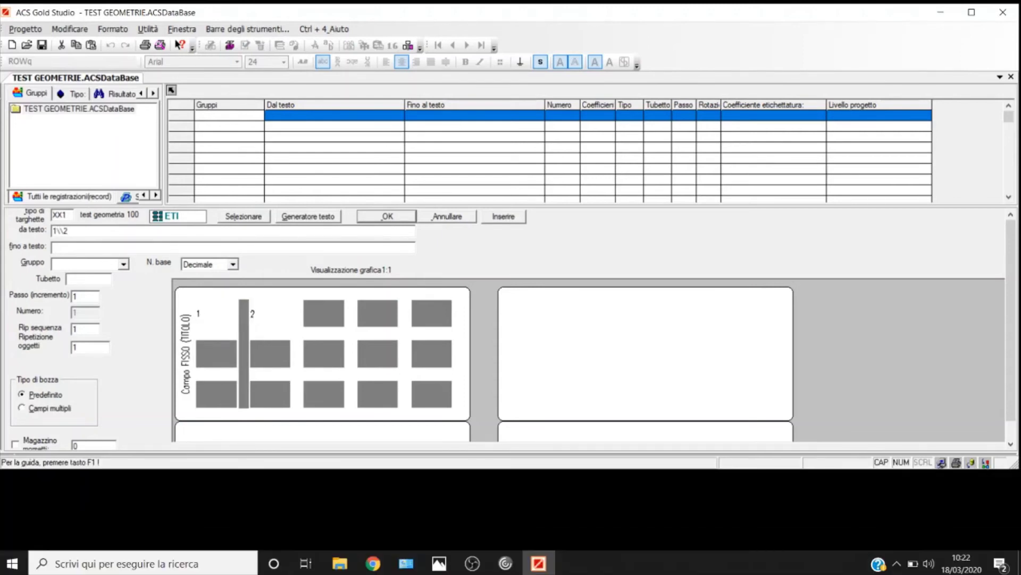
{"action": "type", "text": "\\\\"}
{"action": "type", "text": "3\\\\4\\\\"}
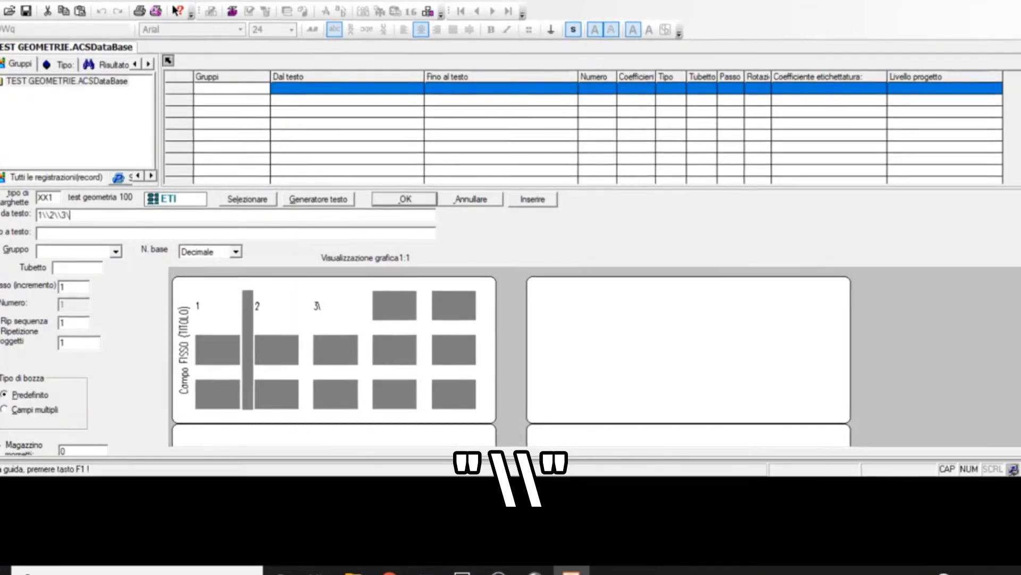
{"action": "type", "text": "5\\\\6\\\\7"}
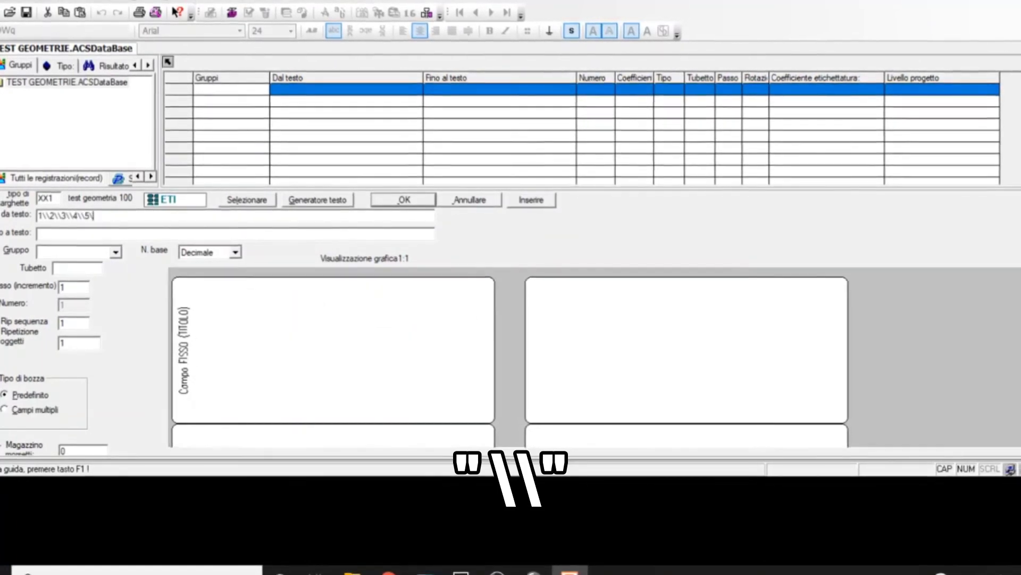
{"action": "type", "text": "\\\\8\\\\9\\\\1"}
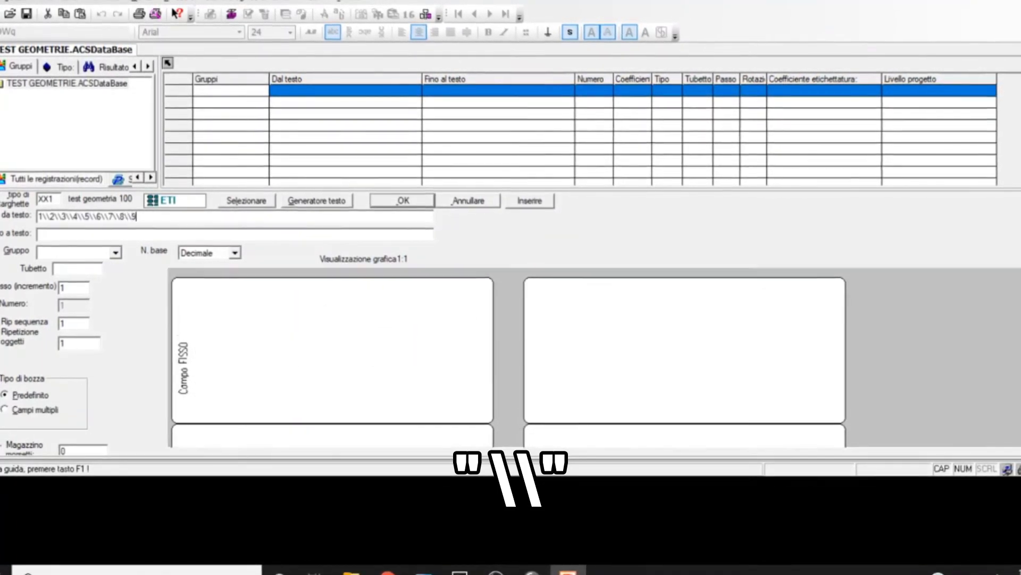
{"action": "type", "text": "0\\\\"}
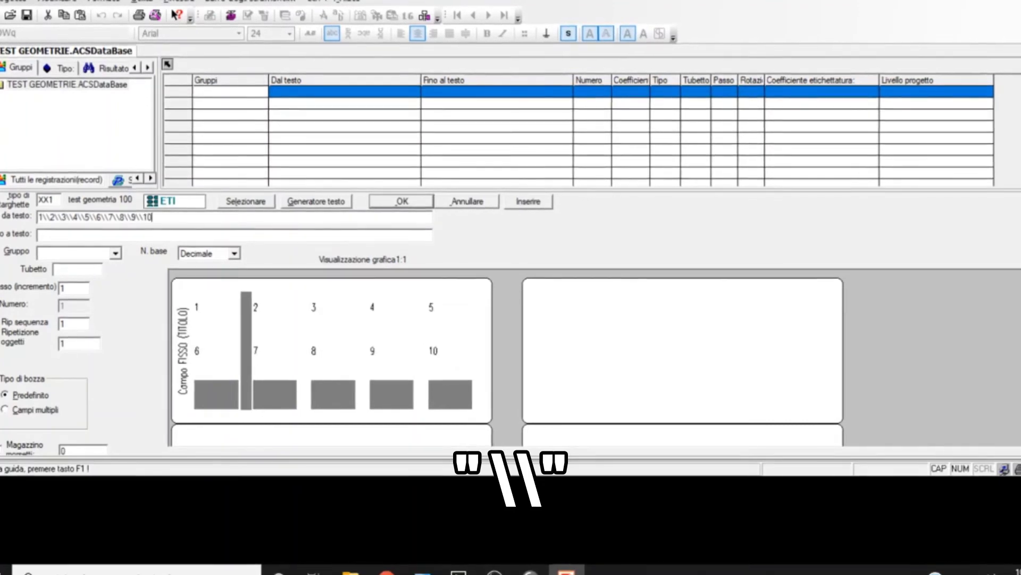
{"action": "type", "text": "11\\\\"}
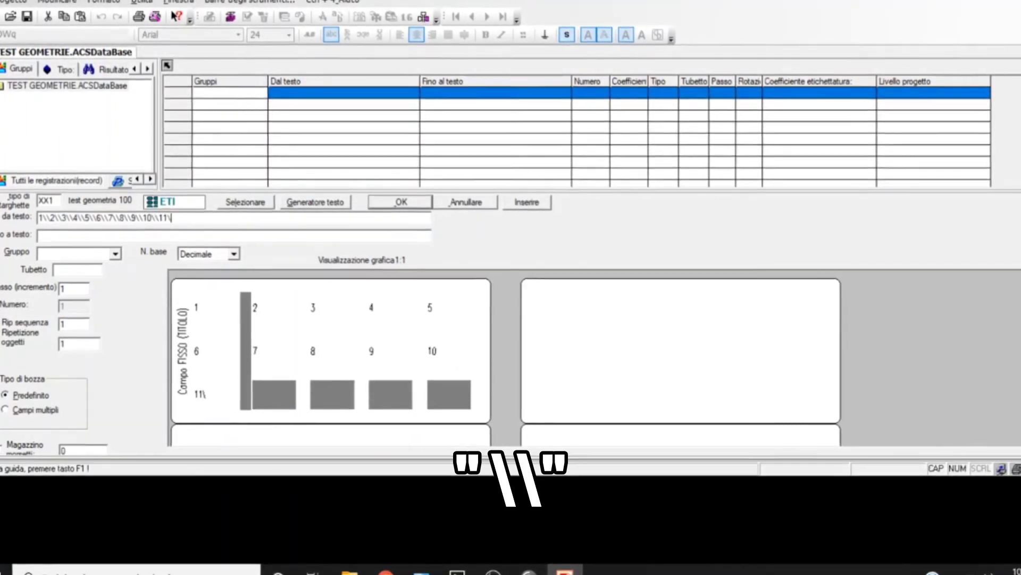
{"action": "type", "text": "12\\\\13\\\\"}
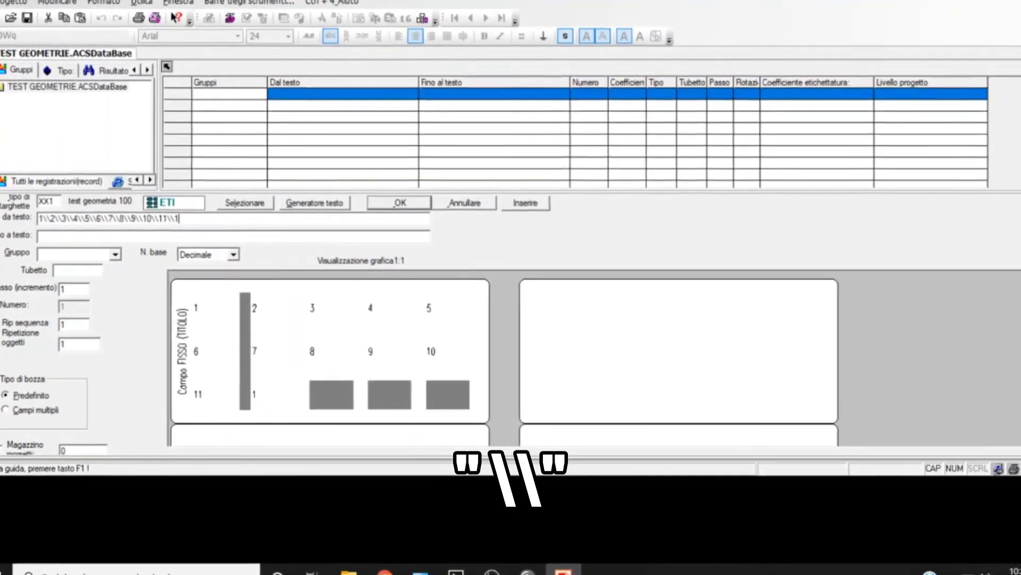
{"action": "type", "text": "14\\\\1"}
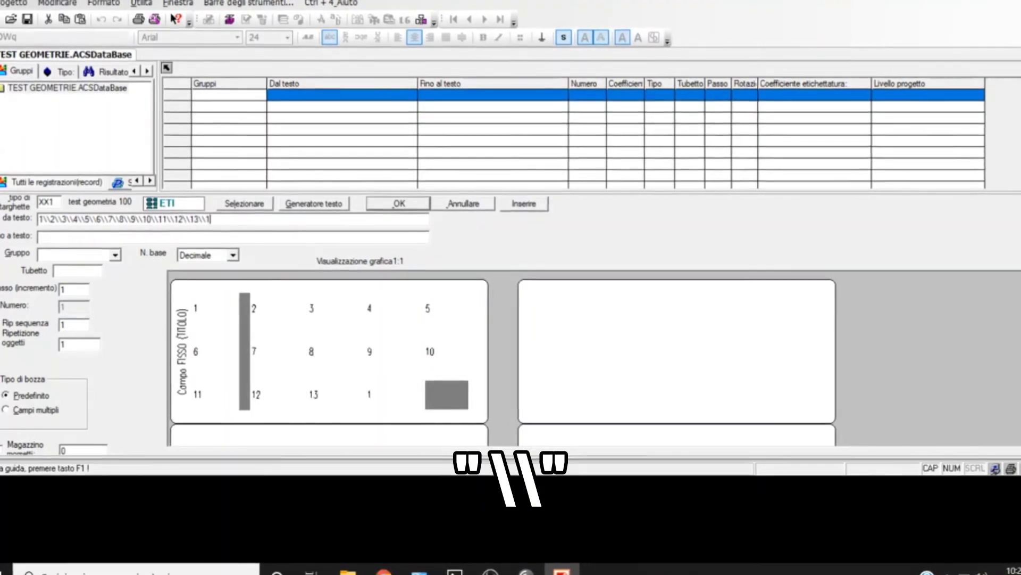
{"action": "type", "text": "5\\\\1"}
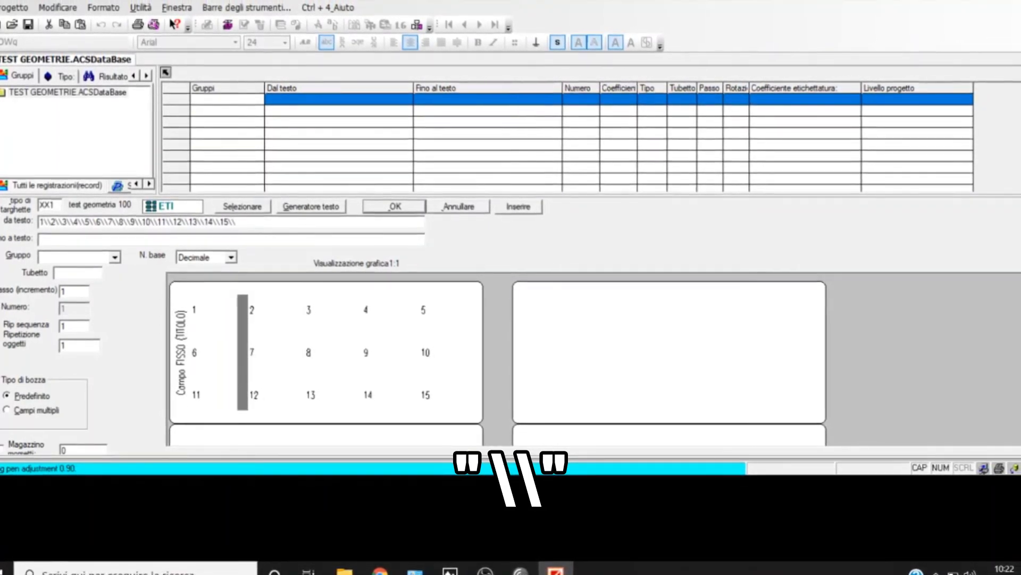
Enter XXXX in the first label's vertical field, repeat the whole text as the end text, and confirm the record.
{"action": "key", "text": "BackSpace"}
{"action": "type", "text": "XXXX"}
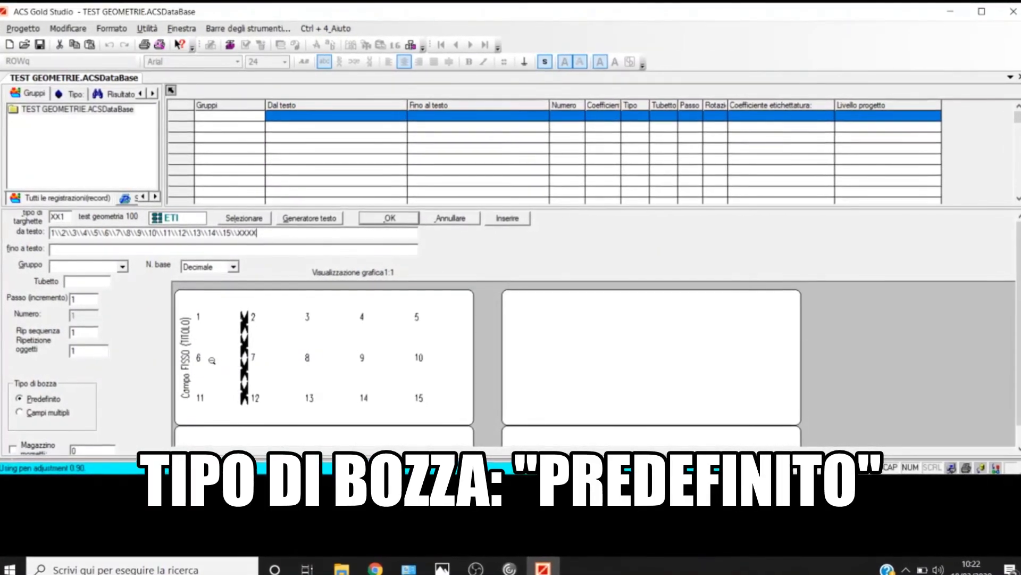
{"action": "left_click", "coordinate": [264, 249]}
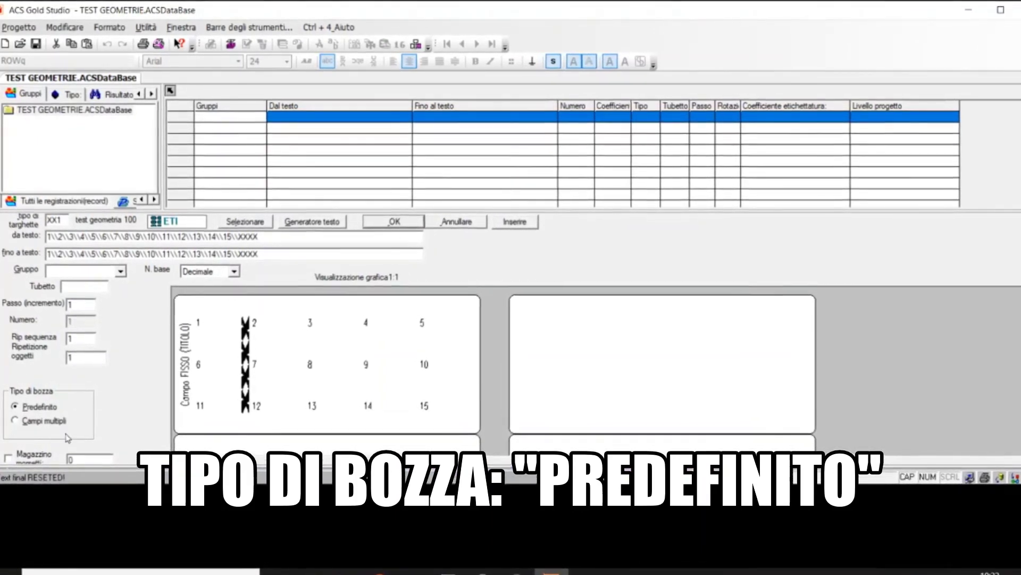
{"action": "left_click", "coordinate": [394, 222]}
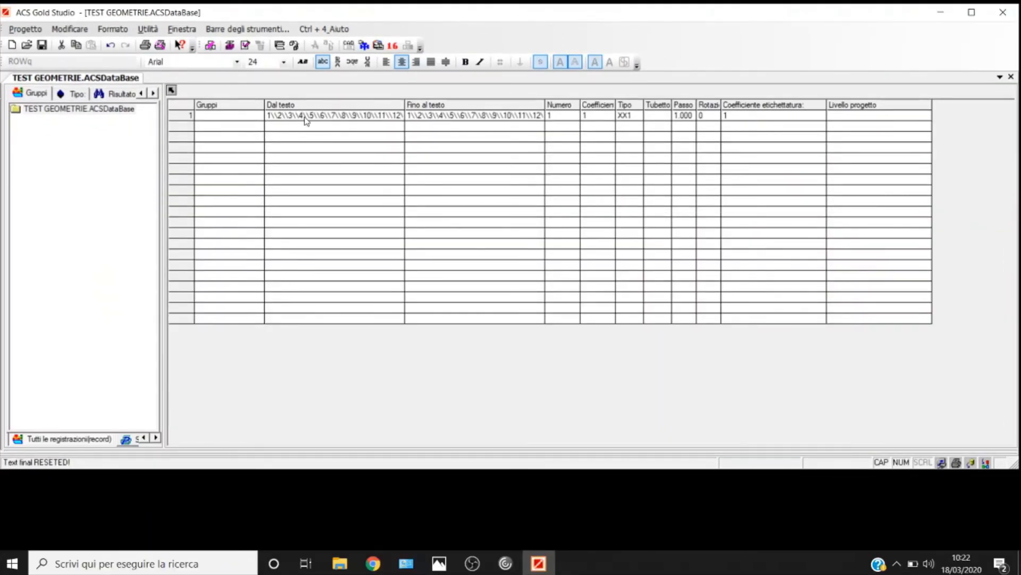
Start a second label record in the next empty row, with type family ETI and label type XX1.
{"action": "double_click", "coordinate": [307, 130]}
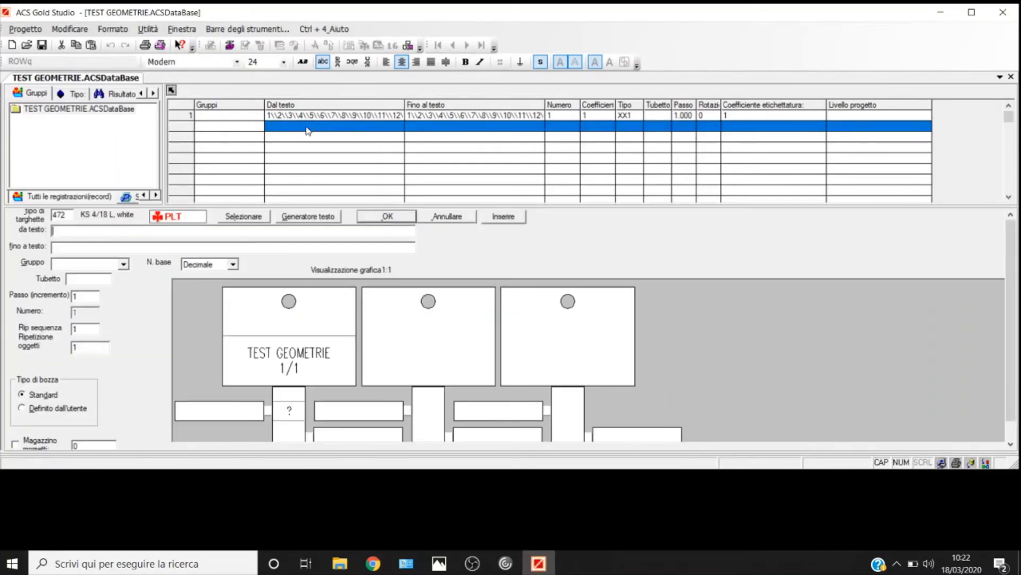
{"action": "left_click", "coordinate": [181, 221]}
{"action": "double_click", "coordinate": [67, 216]}
{"action": "type", "text": "XX"}
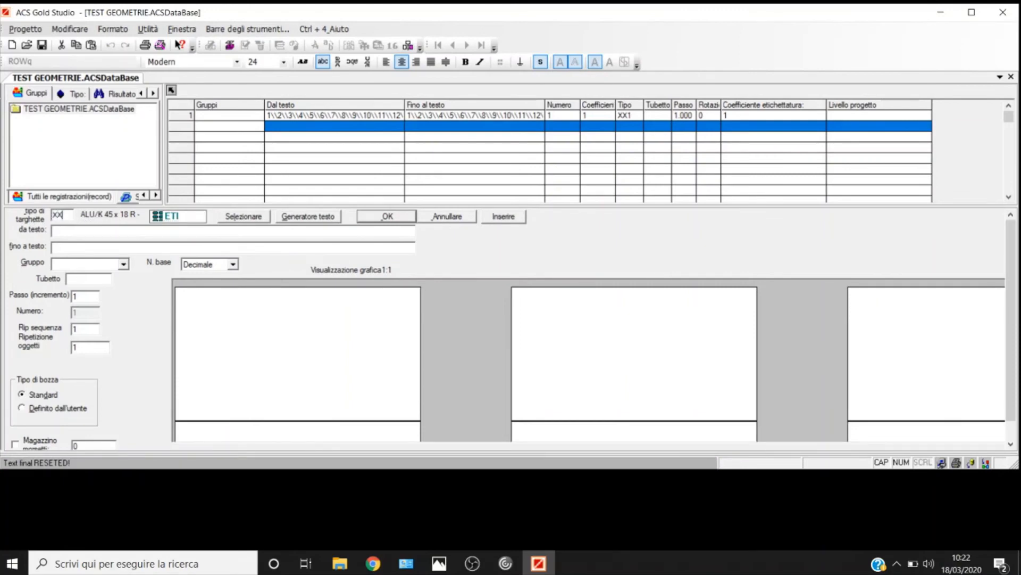
{"action": "type", "text": "1"}
{"action": "left_click", "coordinate": [59, 230]}
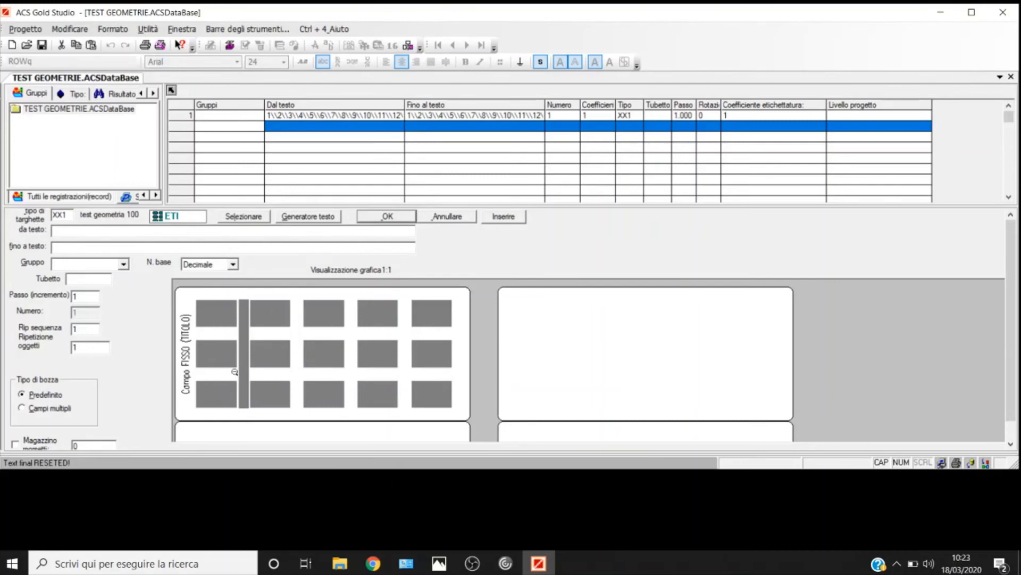
Set the second record's draft type to Campi multipli and enter 1, 2 and 3 as separate lines in its first field using \\.
{"action": "left_click", "coordinate": [23, 408]}
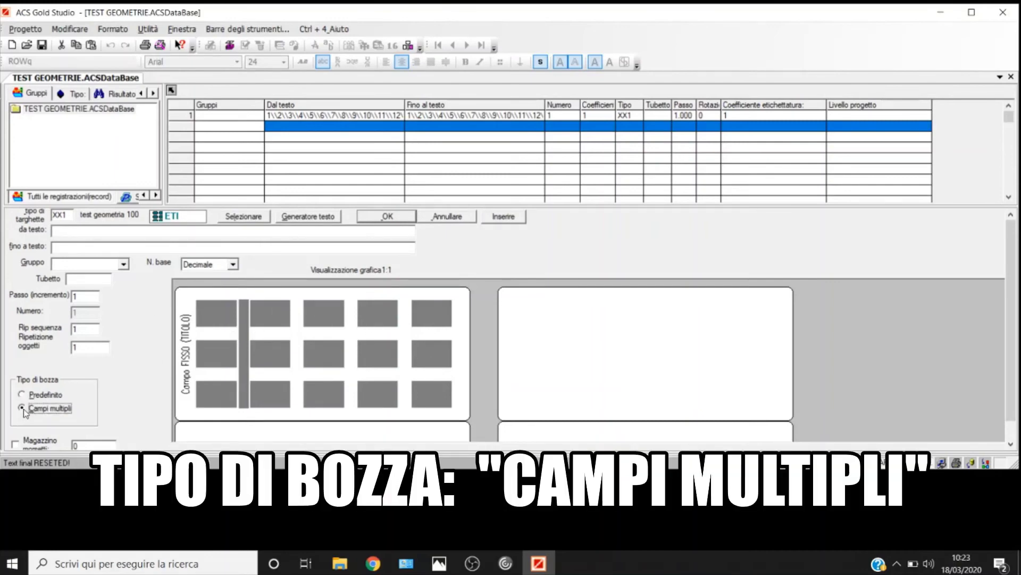
{"action": "left_click", "coordinate": [78, 229]}
{"action": "type", "text": "1"}
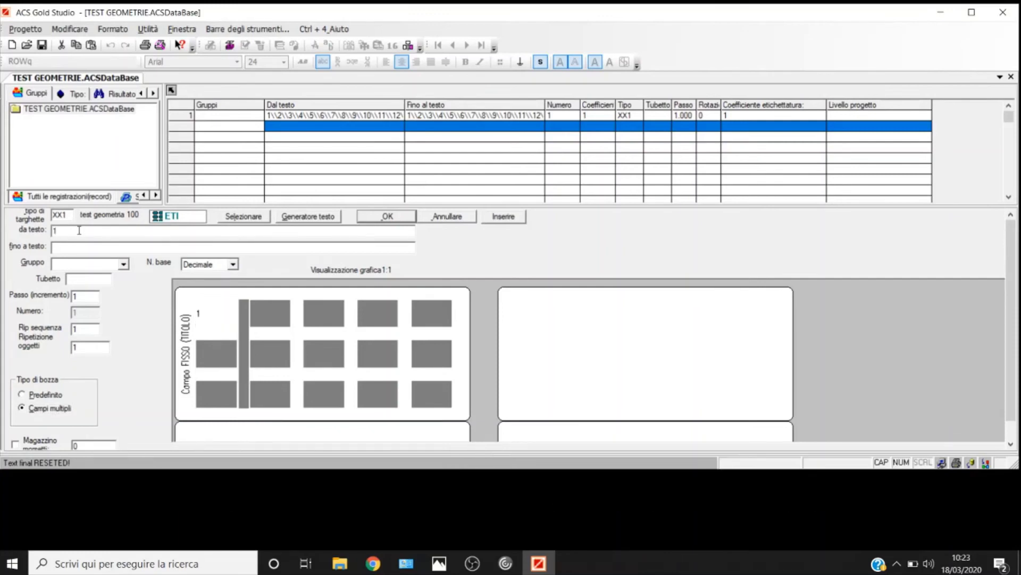
{"action": "type", "text": "\\\\2"}
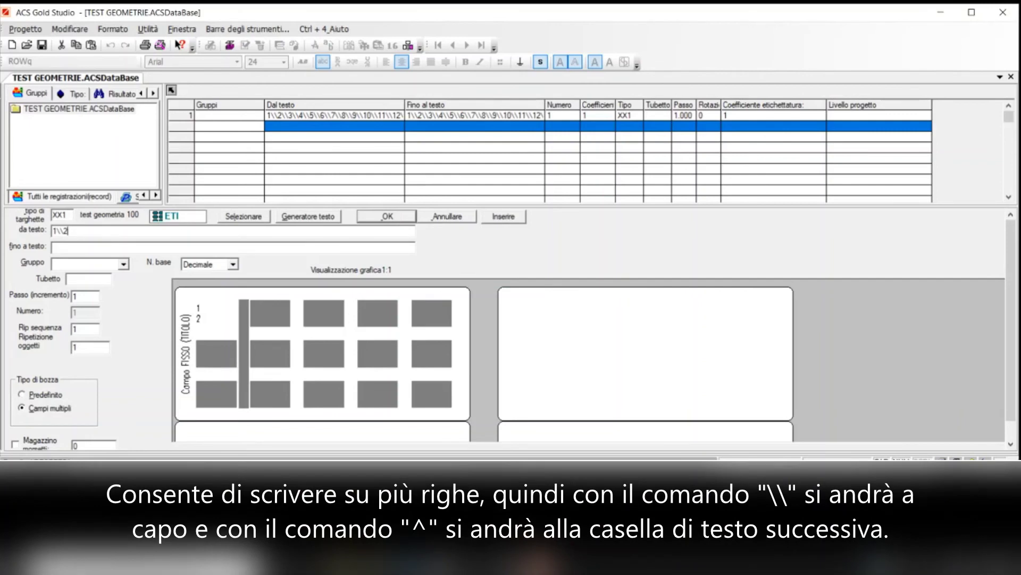
{"action": "type", "text": "\\\\3"}
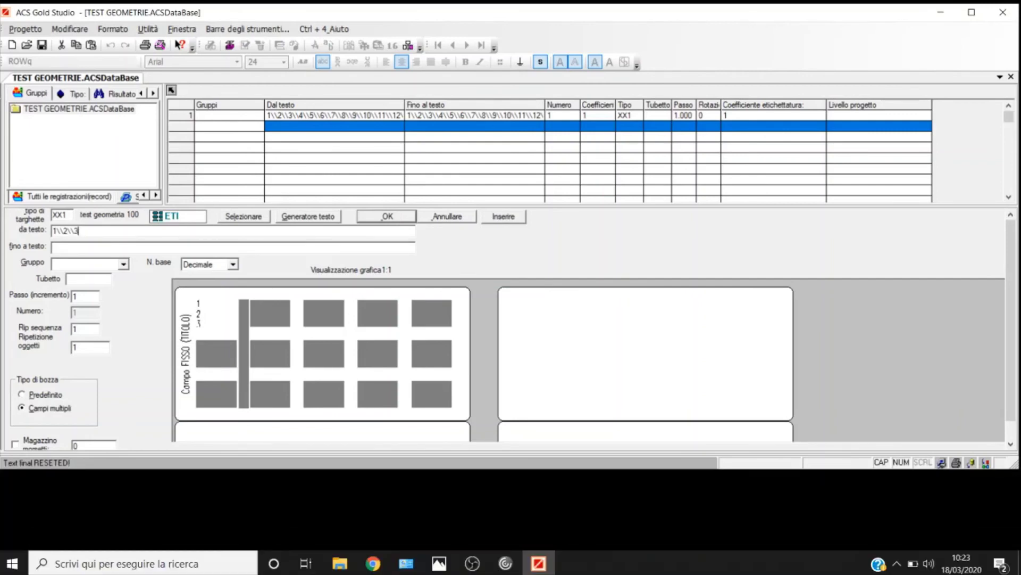
Enter A, B, C and D in the remaining four fields of the matrix's first row, advancing between fields with ^.
{"action": "type", "text": "^"}
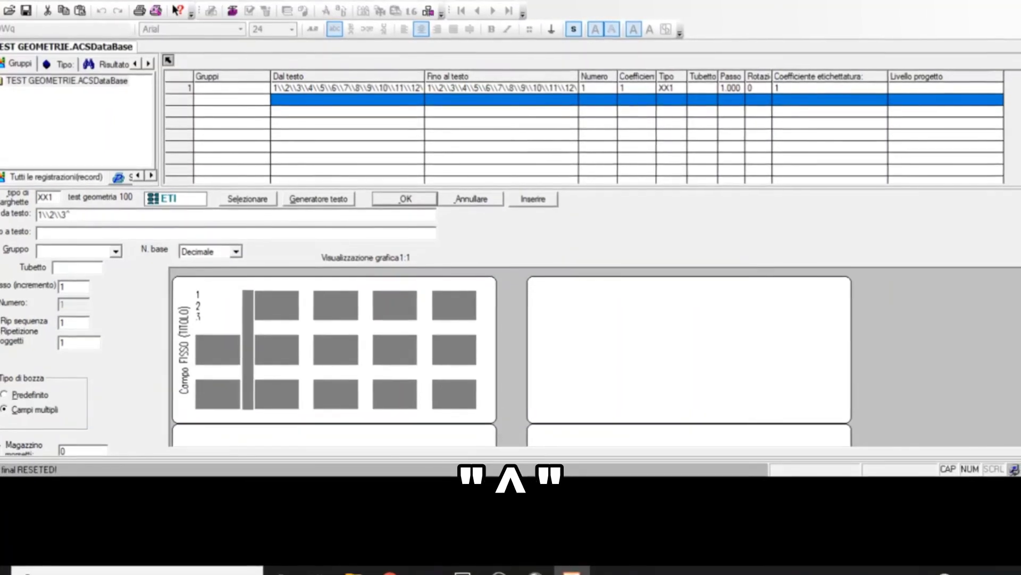
{"action": "type", "text": "A^"}
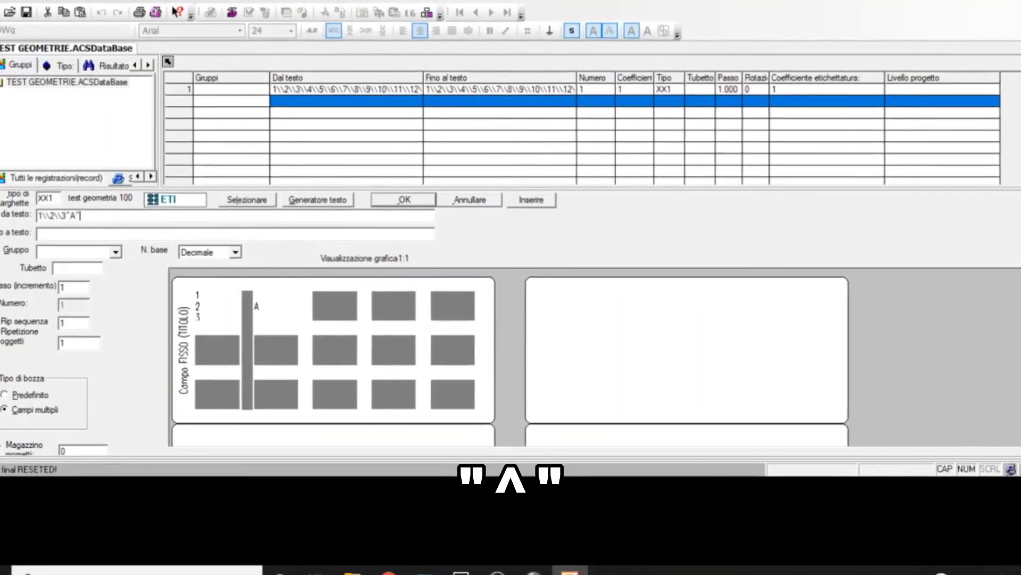
{"action": "type", "text": "B^C"}
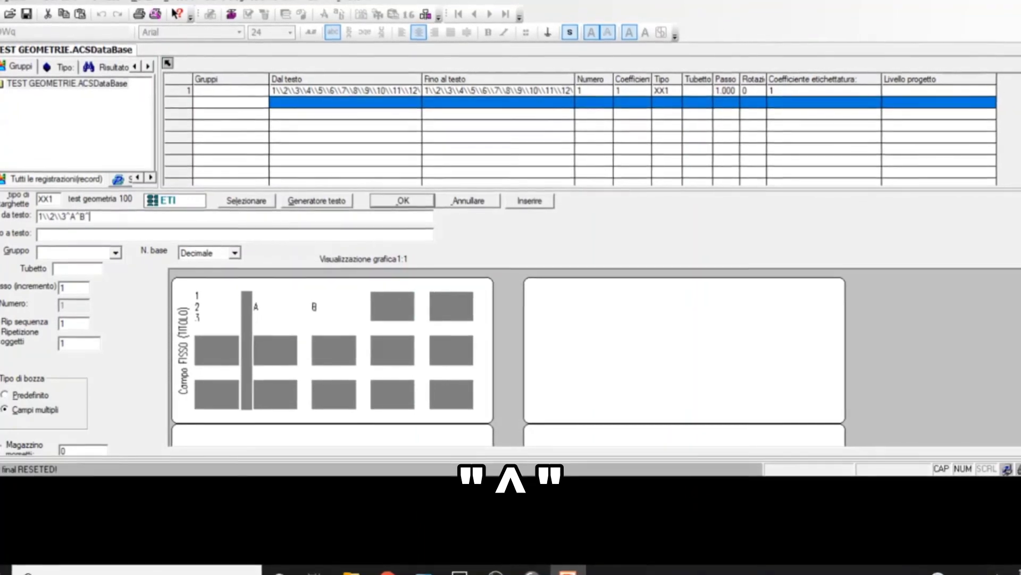
{"action": "type", "text": "^D"}
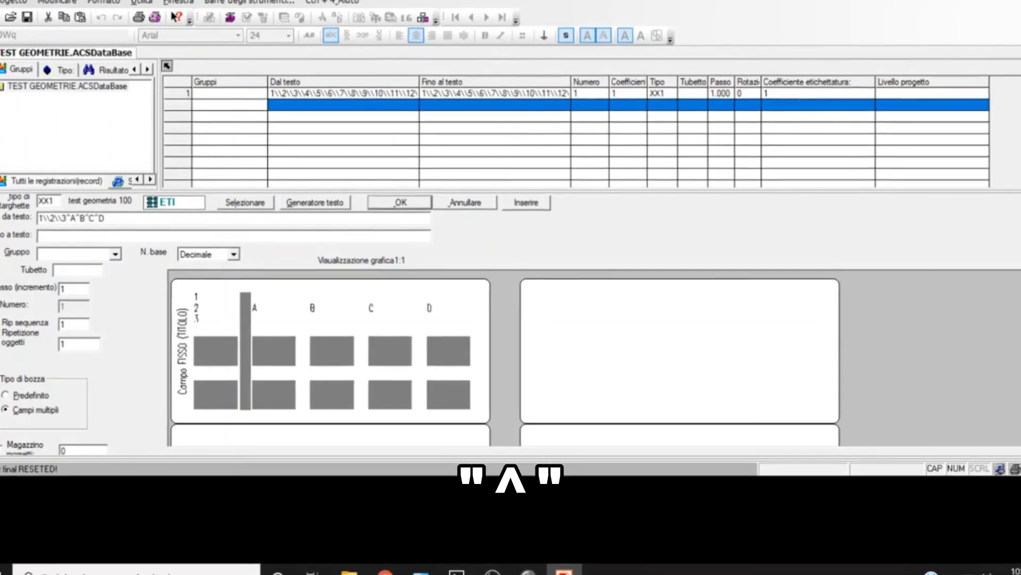
Skip the first four fields of the second matrix row with ^ and enter XX in its last field.
{"action": "type", "text": "^^^^"}
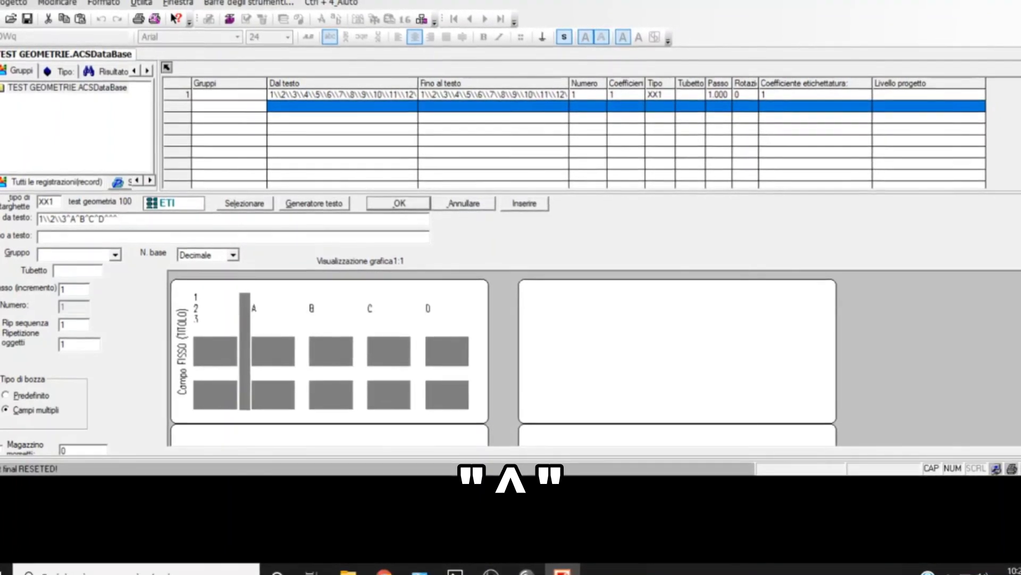
{"action": "type", "text": "^^"}
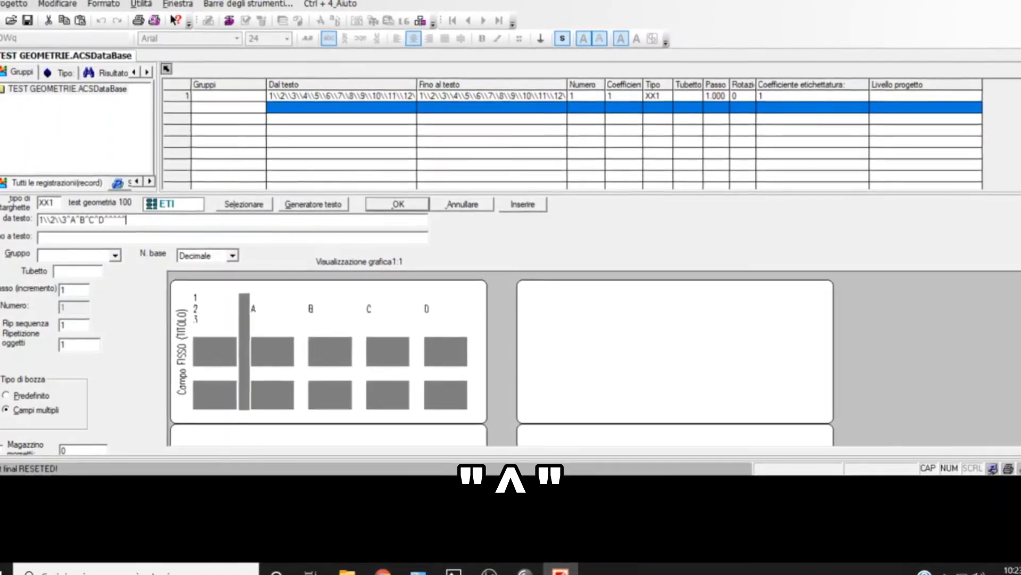
{"action": "type", "text": "XX"}
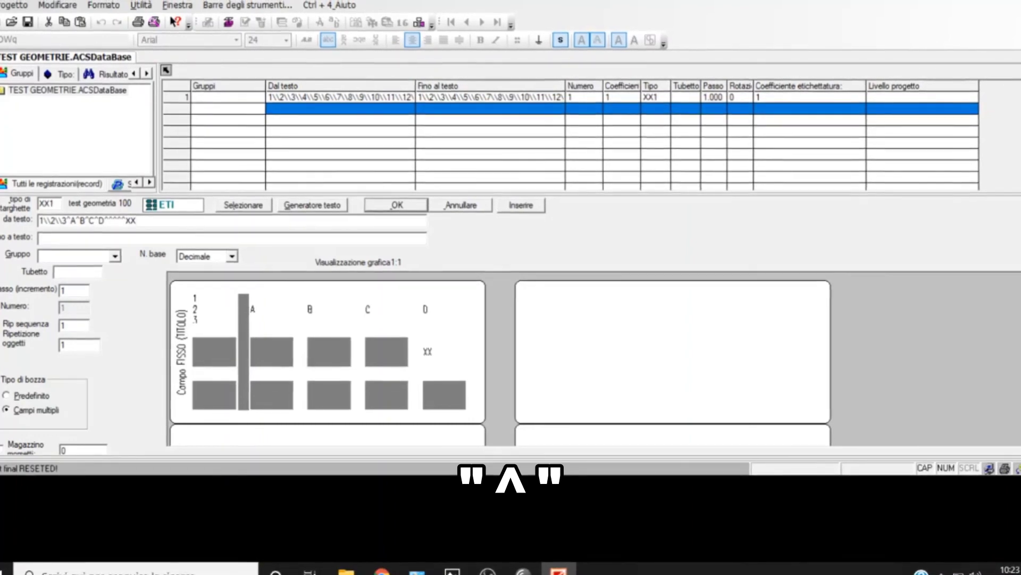
Enter XXX in the third row's last field and TEST in the vertical field, separated with ^, and confirm the record.
{"action": "type", "text": "^^^^^"}
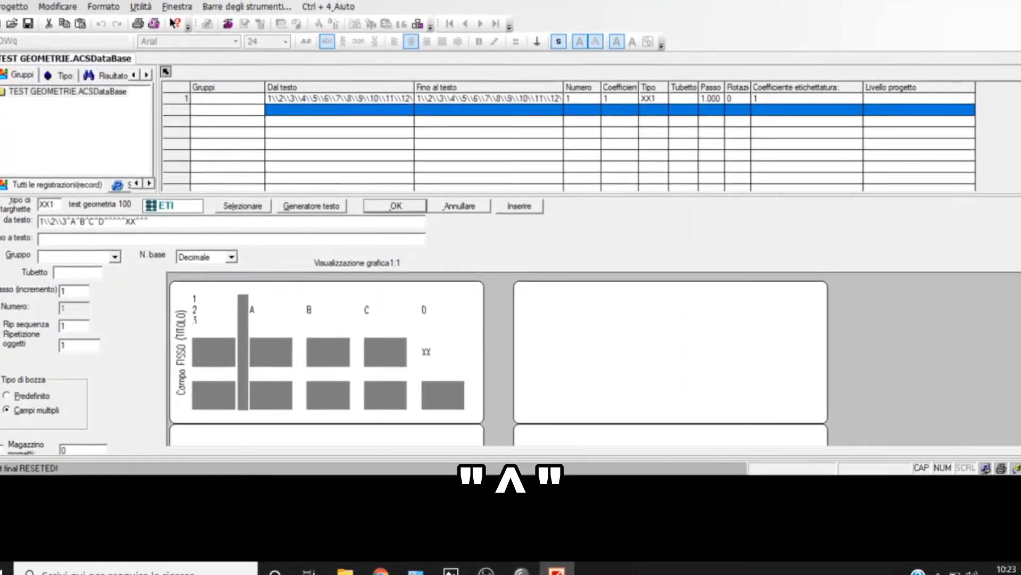
{"action": "type", "text": "XXX^1"}
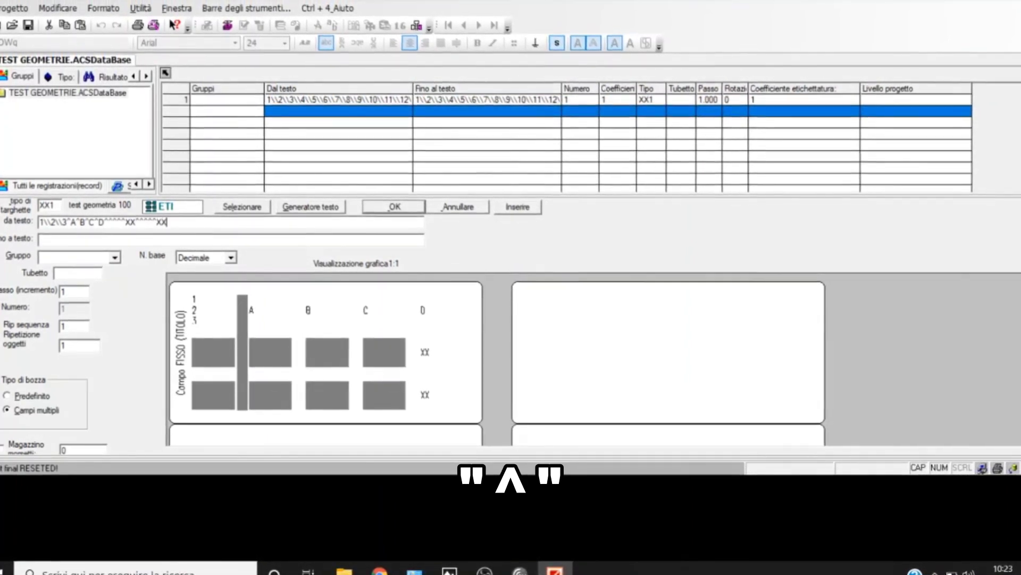
{"action": "type", "text": "EST"}
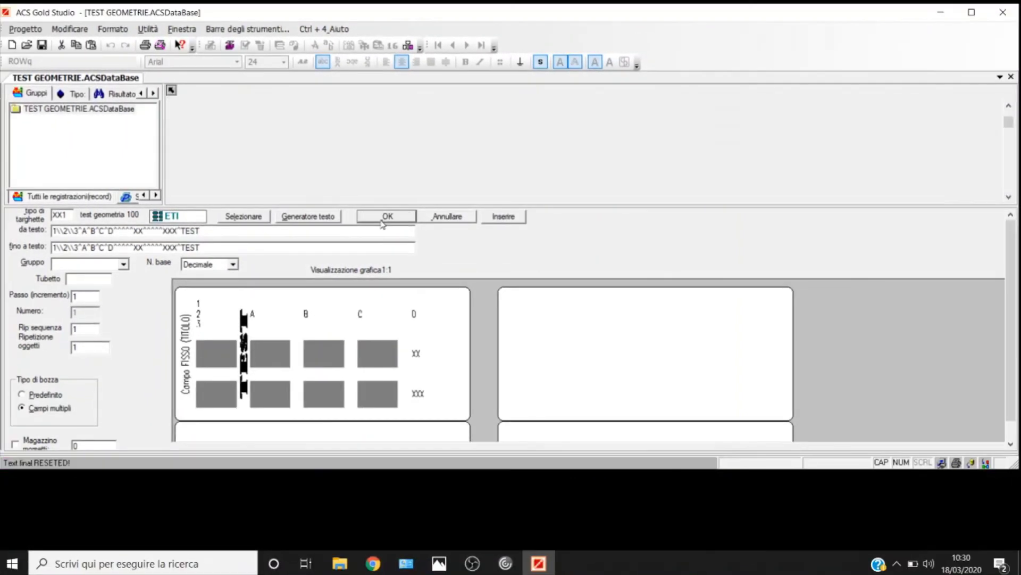
{"action": "left_click", "coordinate": [387, 212]}
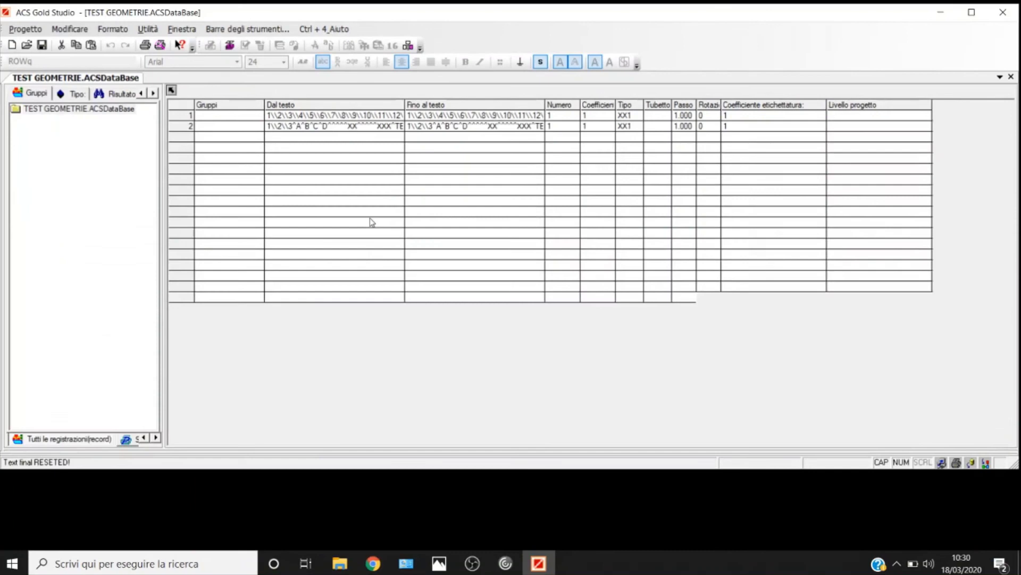
Preview the printout of both labels with mp-IM1,PRINTER,USB001 as the label output device, and close the preview.
{"action": "left_click", "coordinate": [159, 45]}
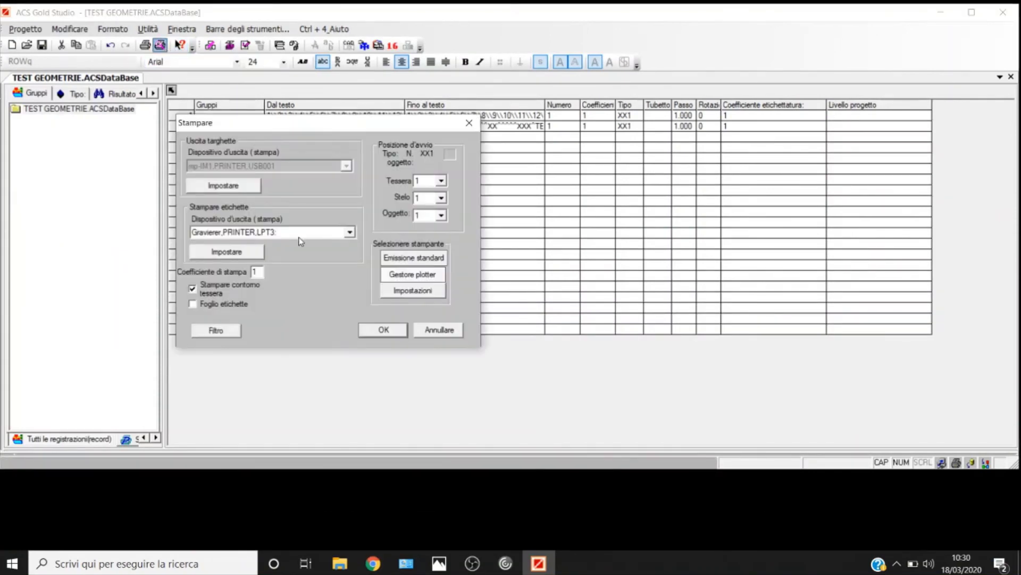
{"action": "left_click", "coordinate": [350, 232]}
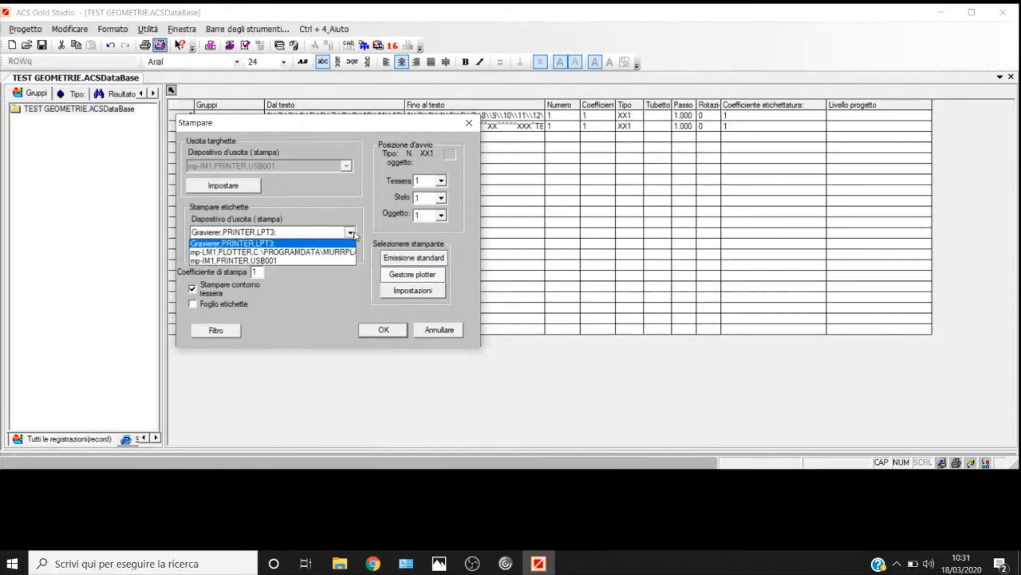
{"action": "left_click", "coordinate": [319, 259]}
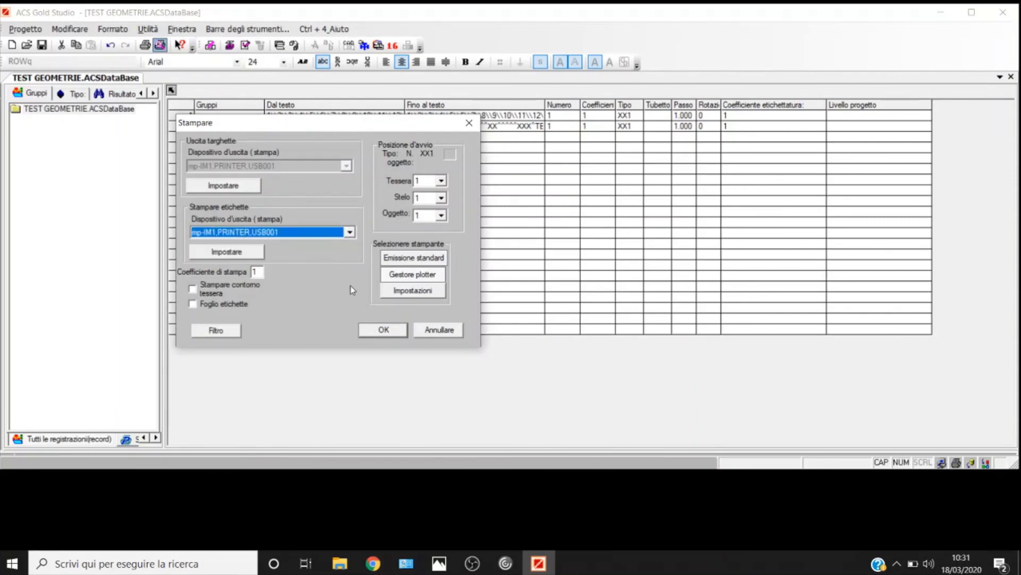
{"action": "left_click", "coordinate": [383, 329]}
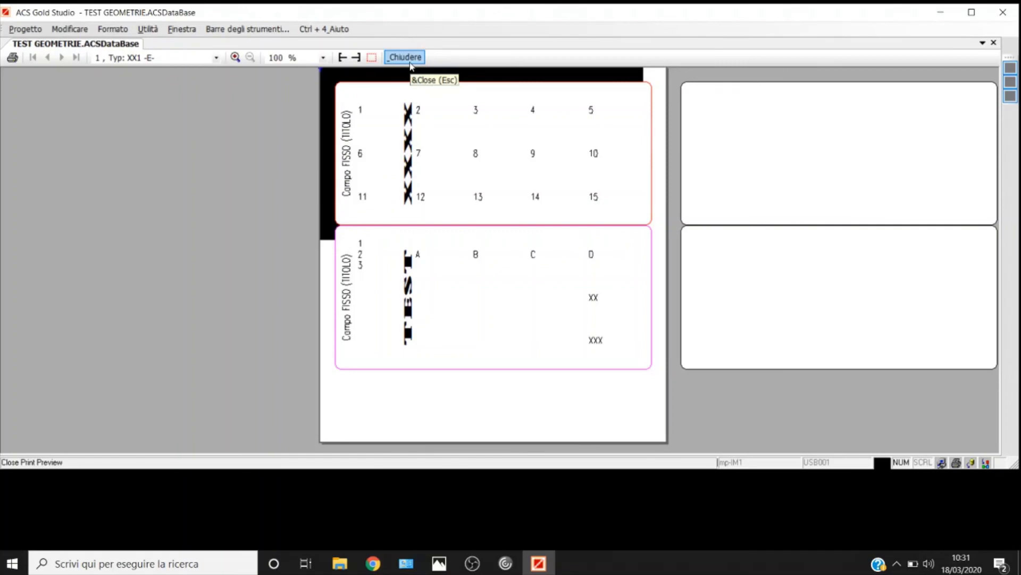
{"action": "left_click", "coordinate": [405, 57]}
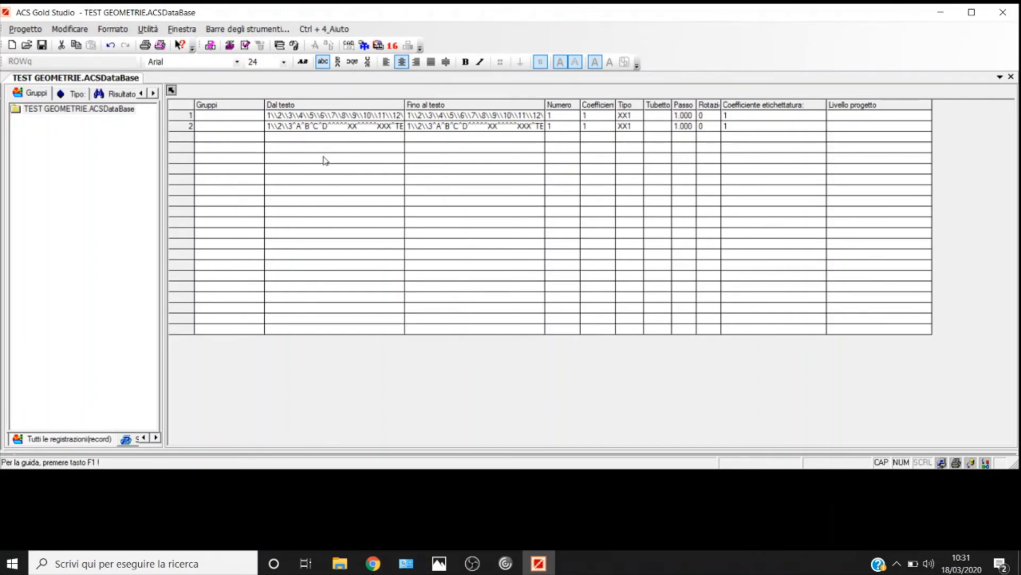
Close the TEST GEOMETRIE project, saving its changes.
{"action": "left_click", "coordinate": [1010, 77]}
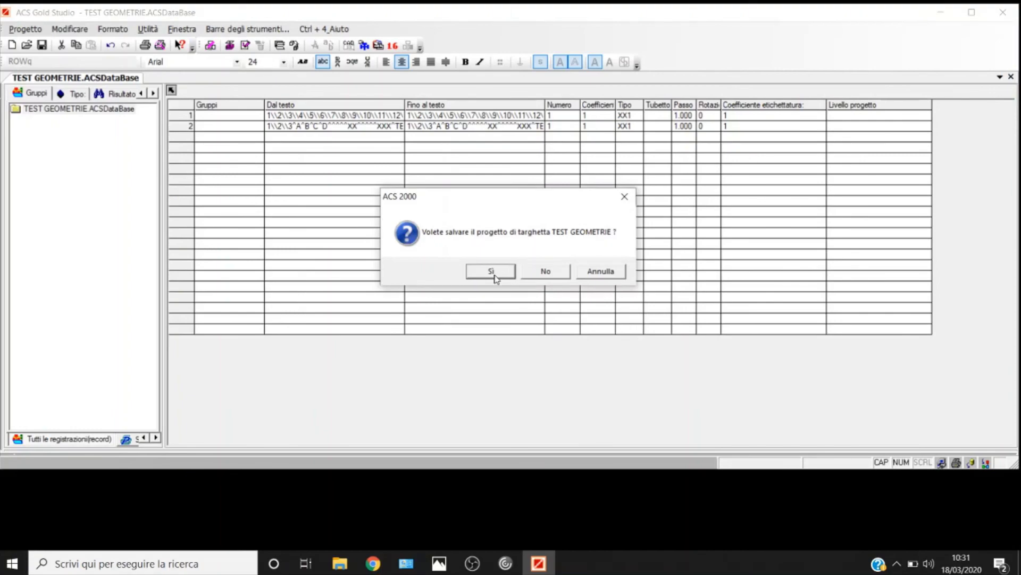
{"action": "left_click", "coordinate": [492, 272]}
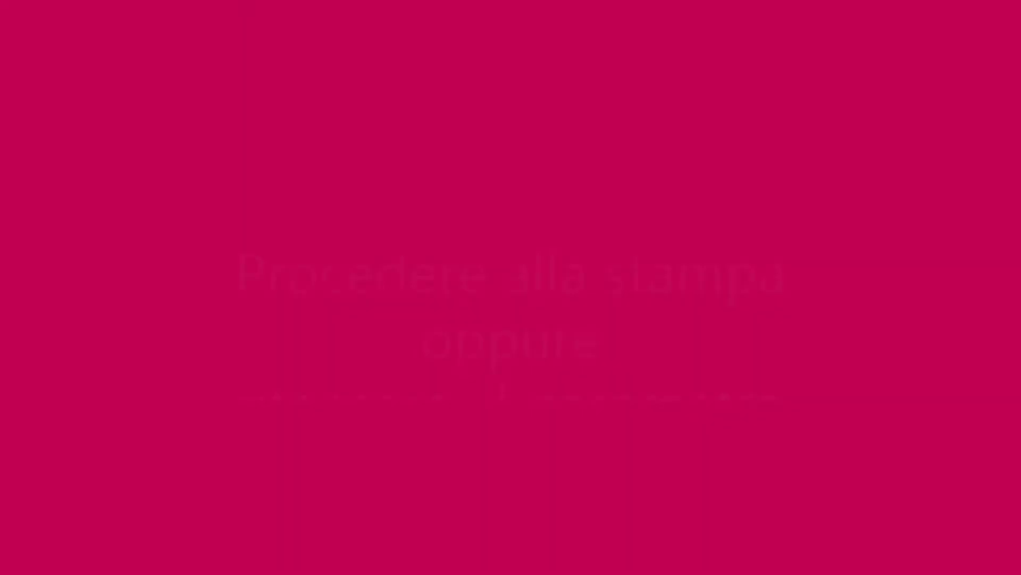